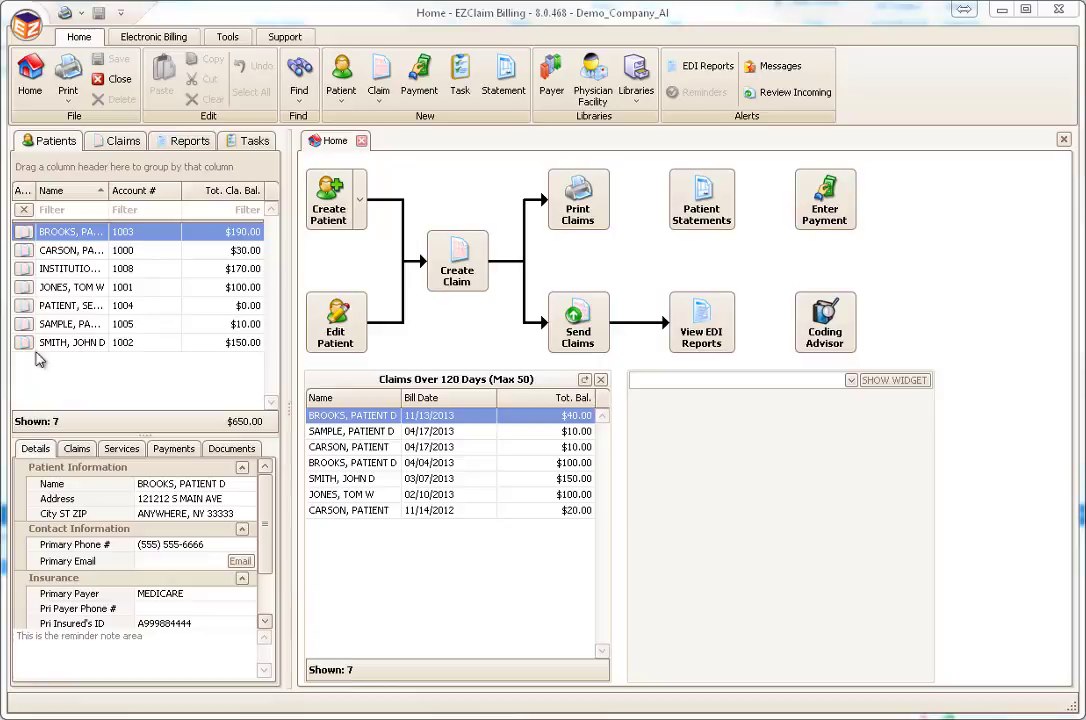
# Step: Show the Support tab with help topics, software updates and registration options
pyautogui.click(310, 44)
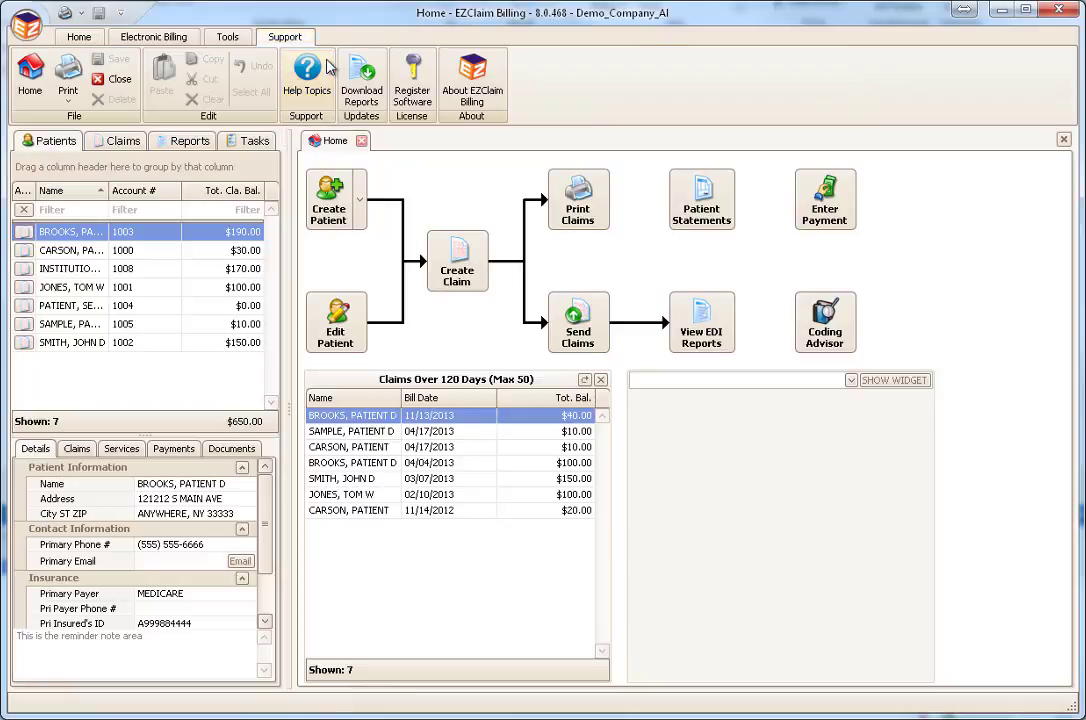
pyautogui.click(327, 64)
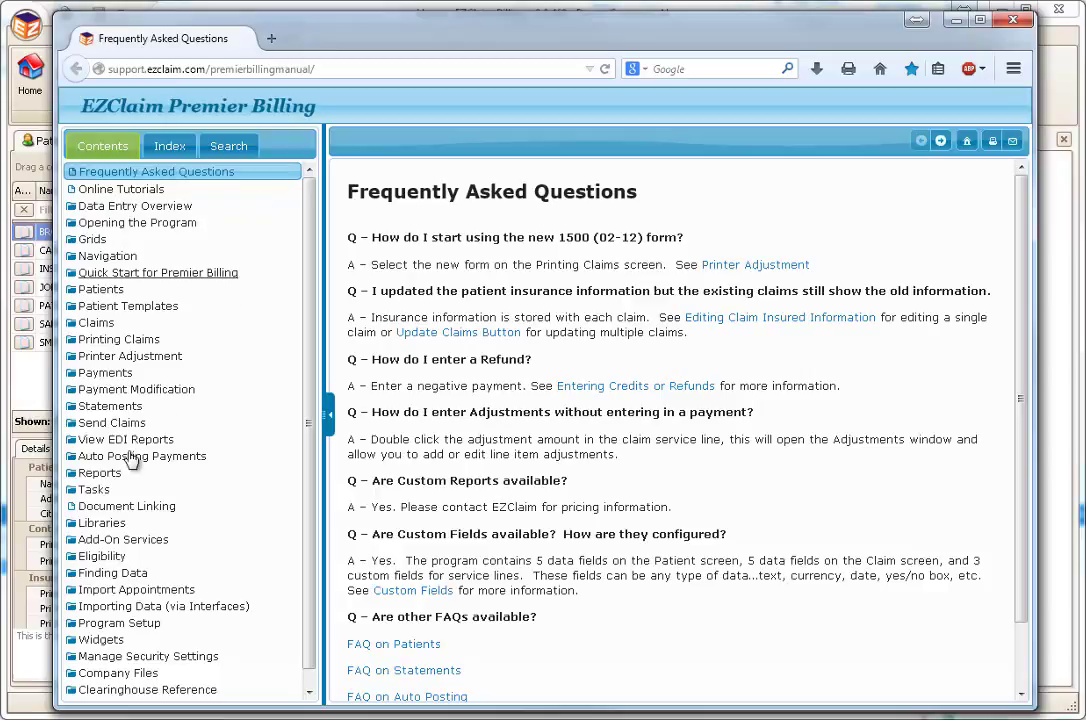
pyautogui.click(100, 473)
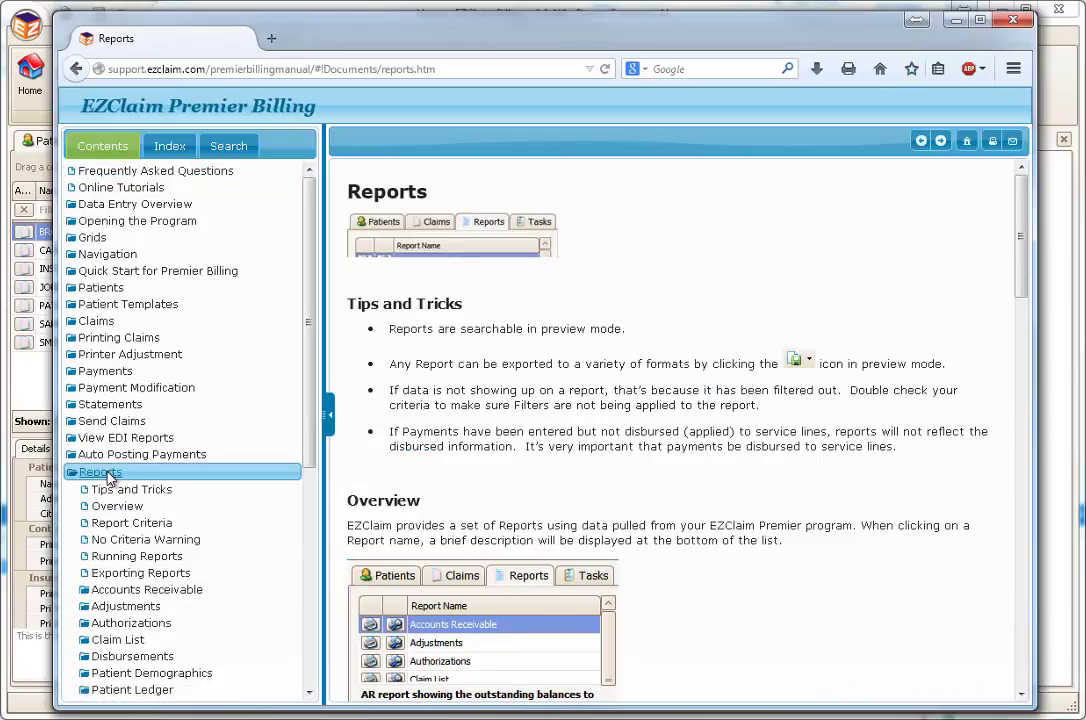
pyautogui.click(184, 594)
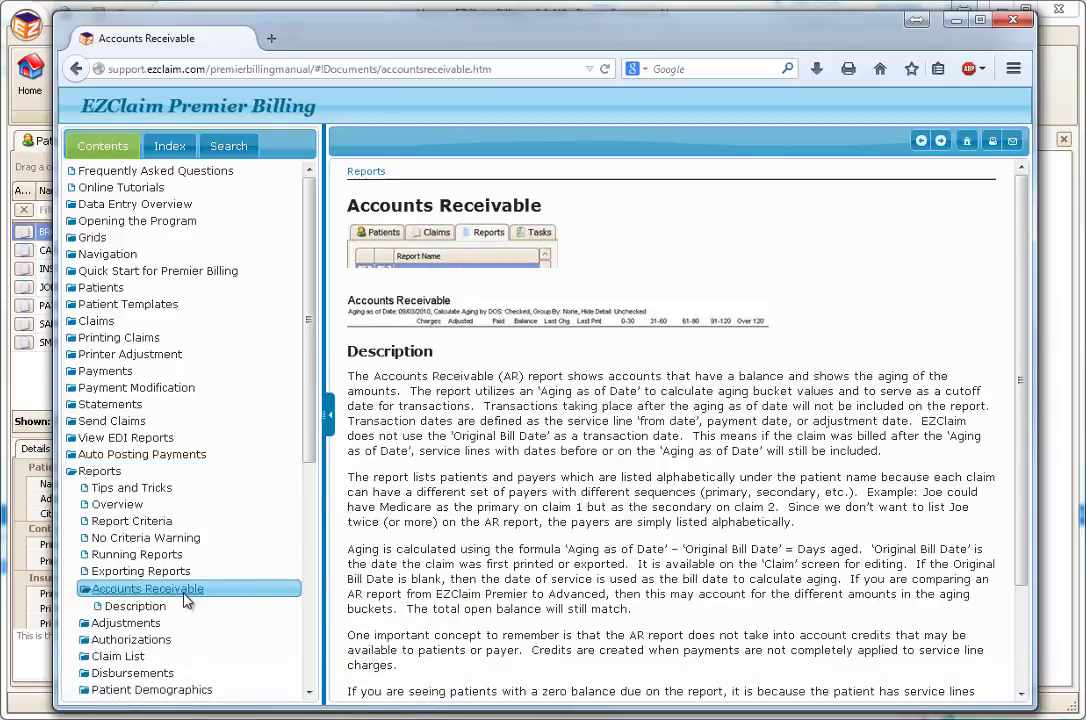
pyautogui.click(125, 623)
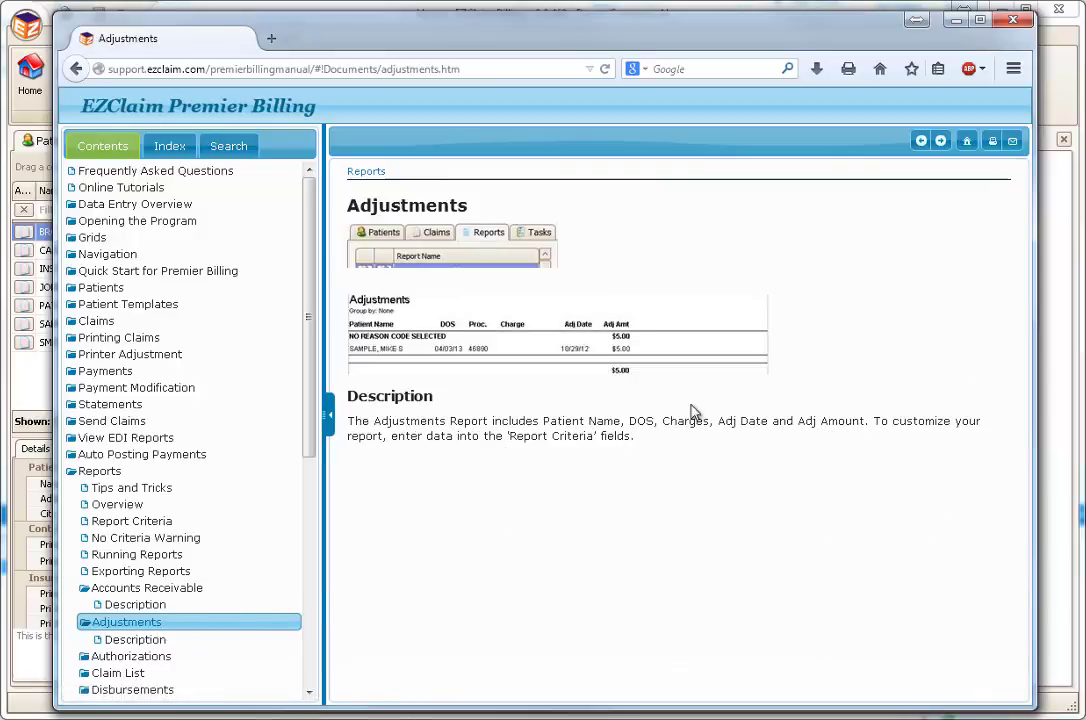
pyautogui.click(1013, 21)
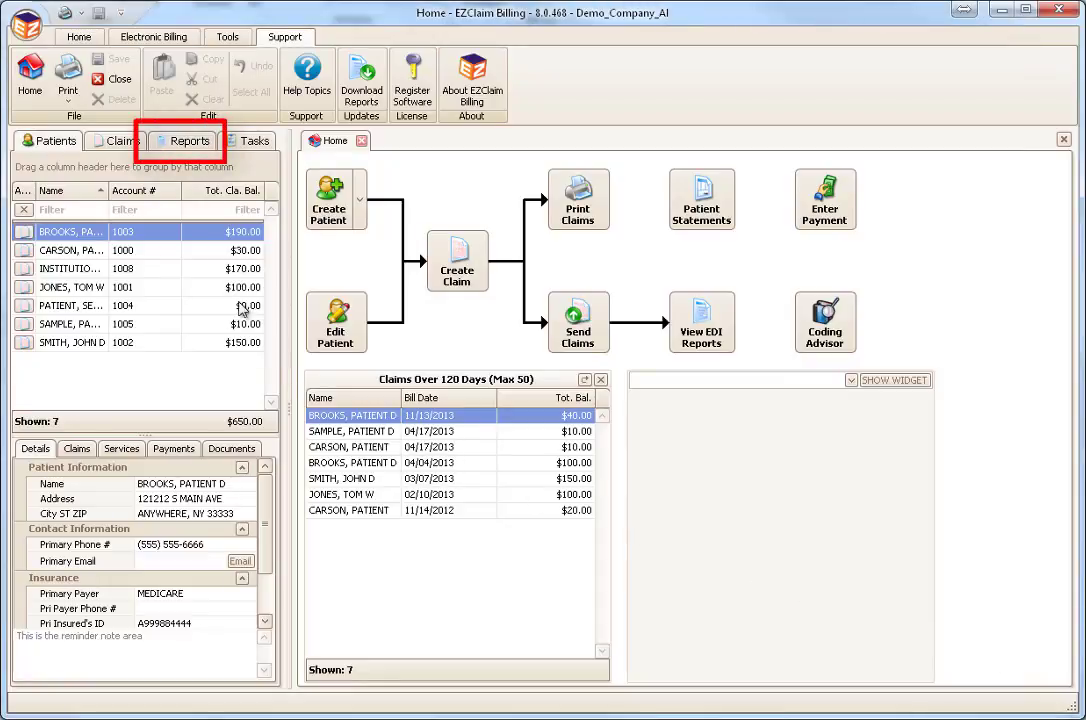
# Step: Show the Reports list and select the Claim List report to view its criteria
pyautogui.click(197, 149)
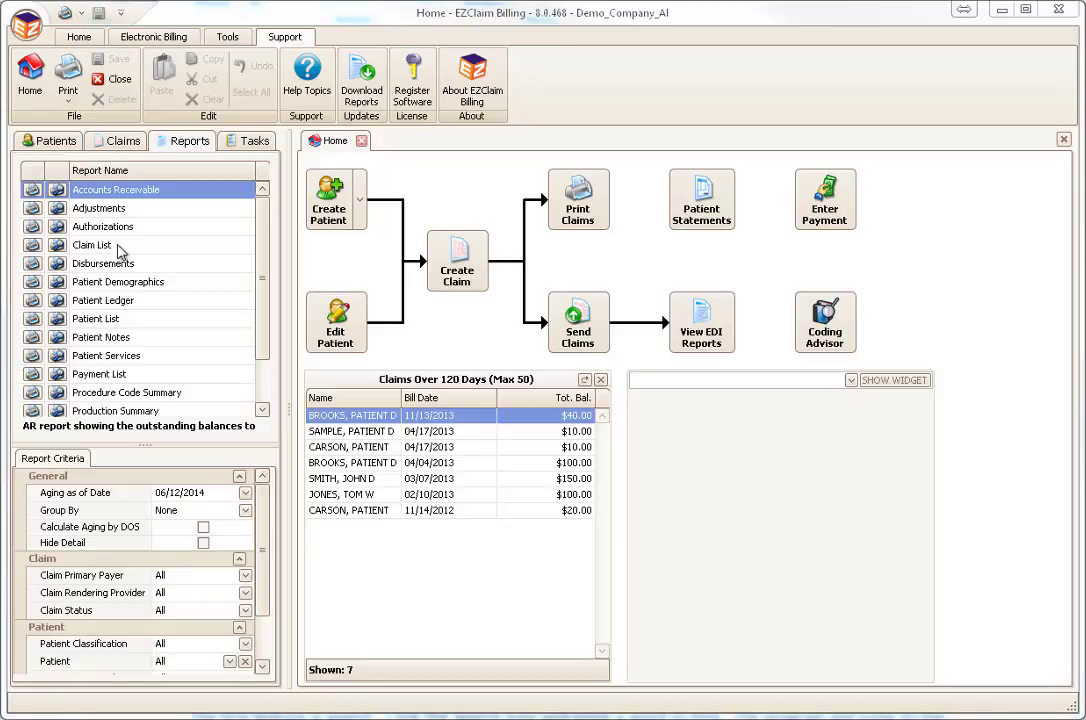
pyautogui.click(122, 246)
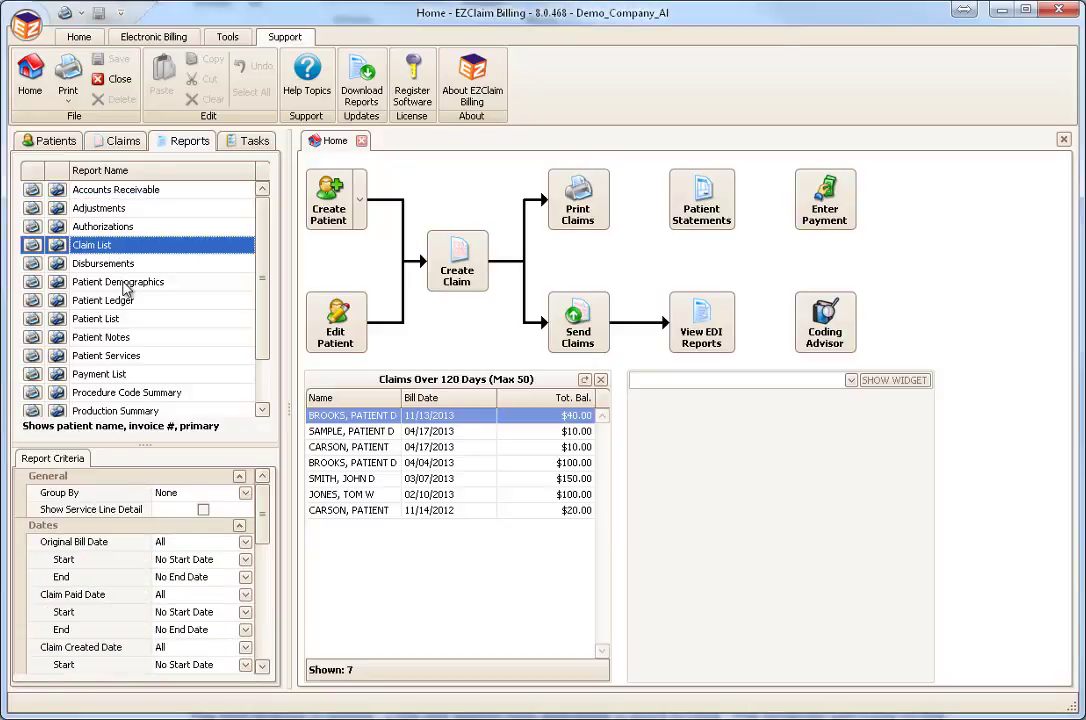
pyautogui.click(125, 285)
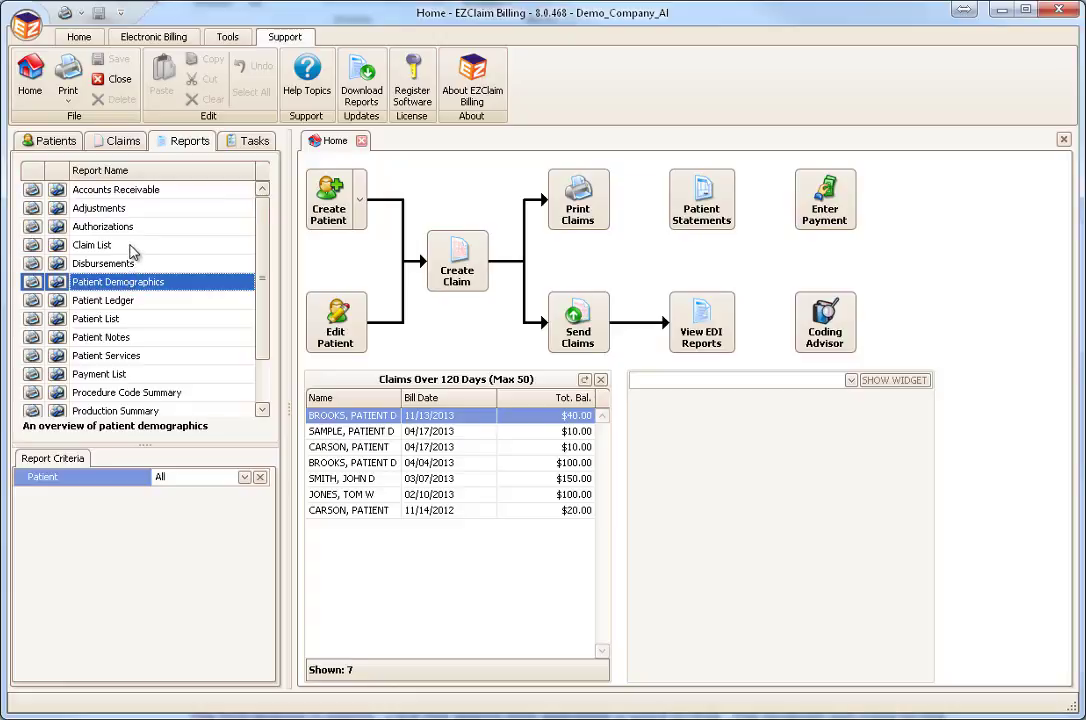
pyautogui.click(130, 246)
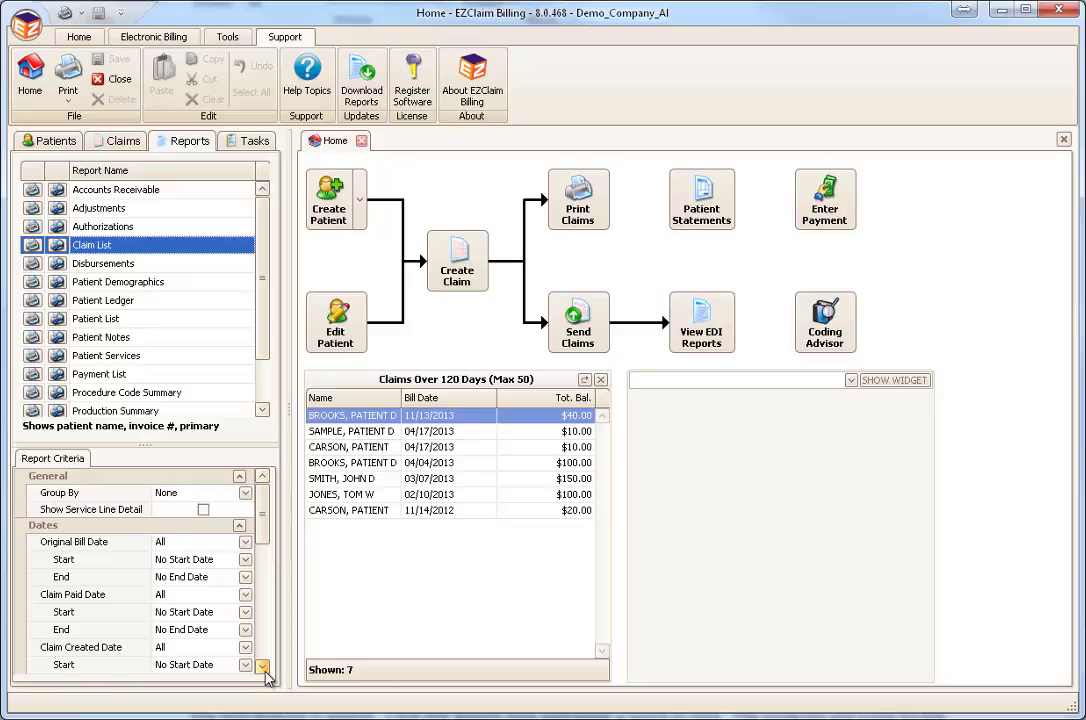
# Step: Review all Claim List criteria, then preview the report totalling 870.00 charges, 650.00 balance
pyautogui.click(262, 667)
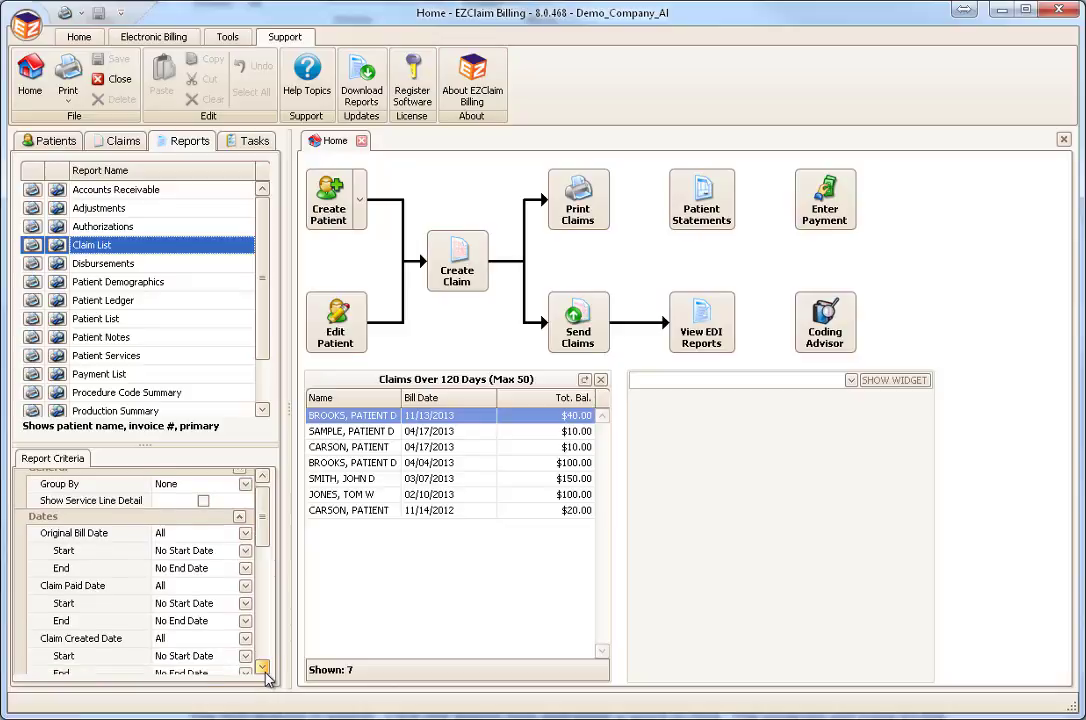
pyautogui.click(262, 667)
pyautogui.click(262, 667)
pyautogui.click(262, 667)
pyautogui.click(262, 667)
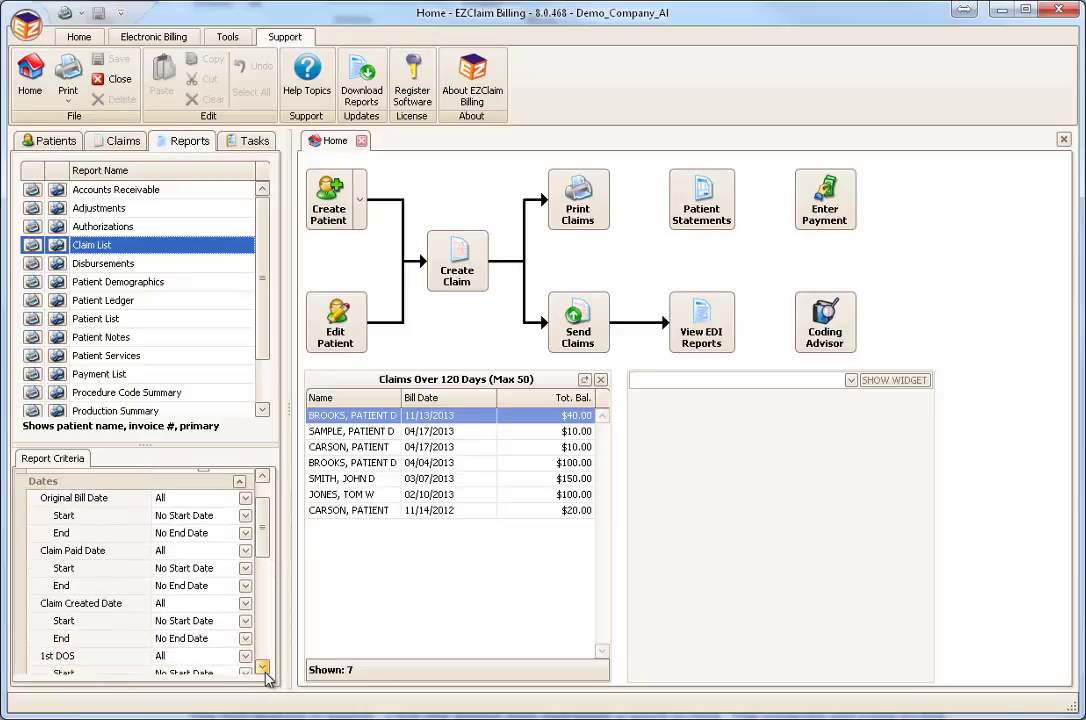
pyautogui.click(262, 667)
pyautogui.click(262, 667)
pyautogui.click(262, 667)
pyautogui.click(262, 667)
pyautogui.click(262, 667)
pyautogui.click(262, 667)
pyautogui.click(262, 667)
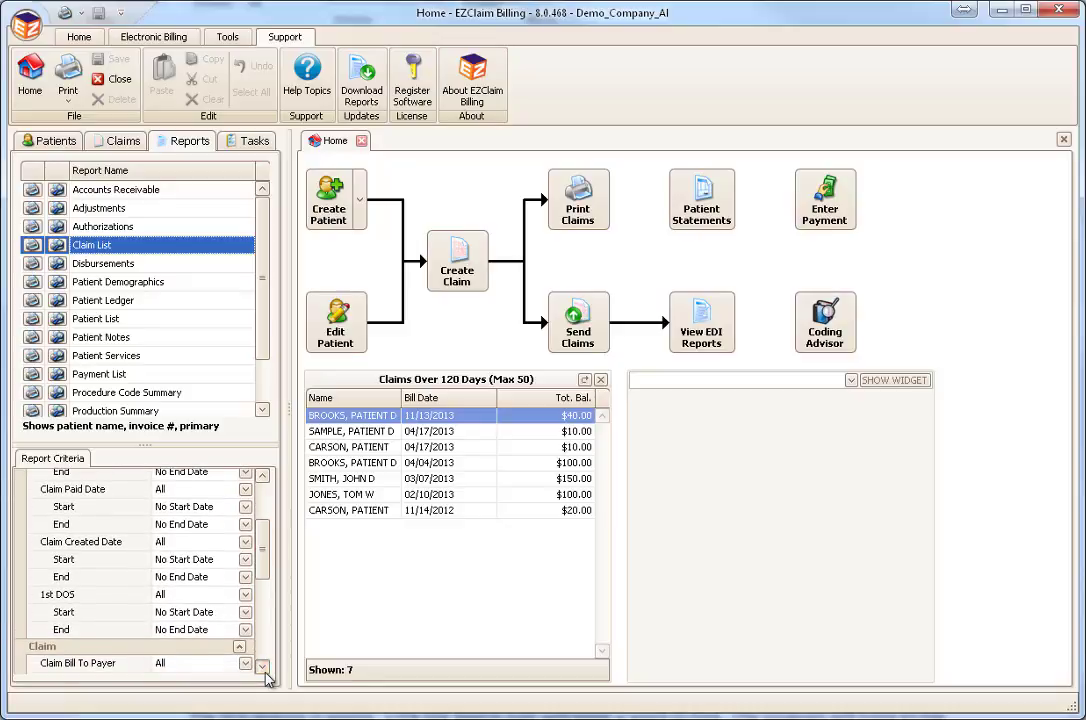
pyautogui.click(265, 672)
pyautogui.click(265, 672)
pyautogui.click(265, 672)
pyautogui.click(265, 672)
pyautogui.click(265, 672)
pyautogui.click(265, 672)
pyautogui.click(265, 672)
pyautogui.click(265, 672)
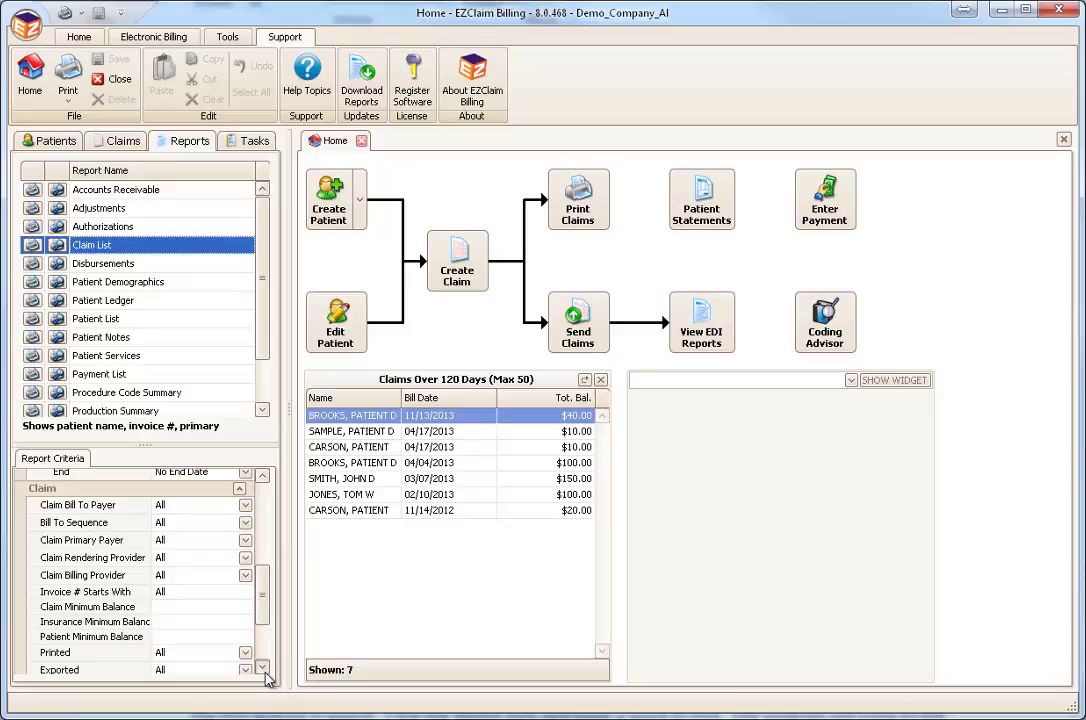
pyautogui.click(263, 670)
pyautogui.click(263, 670)
pyautogui.click(263, 670)
pyautogui.click(263, 670)
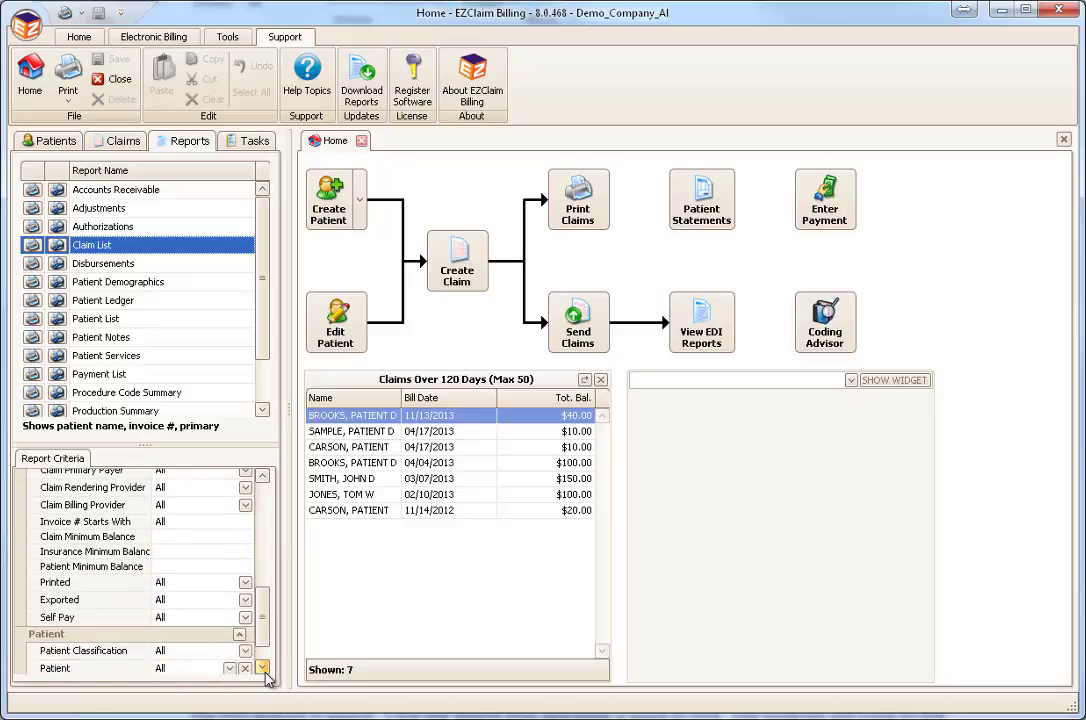
pyautogui.click(264, 670)
pyautogui.click(264, 670)
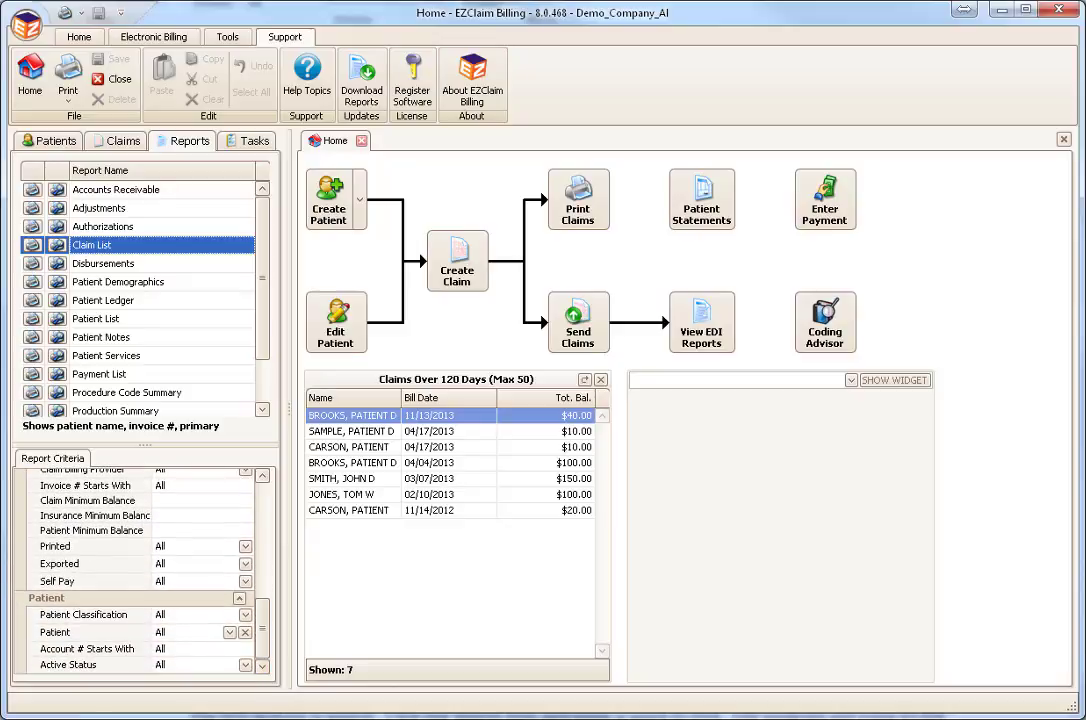
pyautogui.moveTo(267, 618)
pyautogui.mouseDown()
pyautogui.moveTo(258, 535)
pyautogui.moveTo(222, 440)
pyautogui.mouseUp()
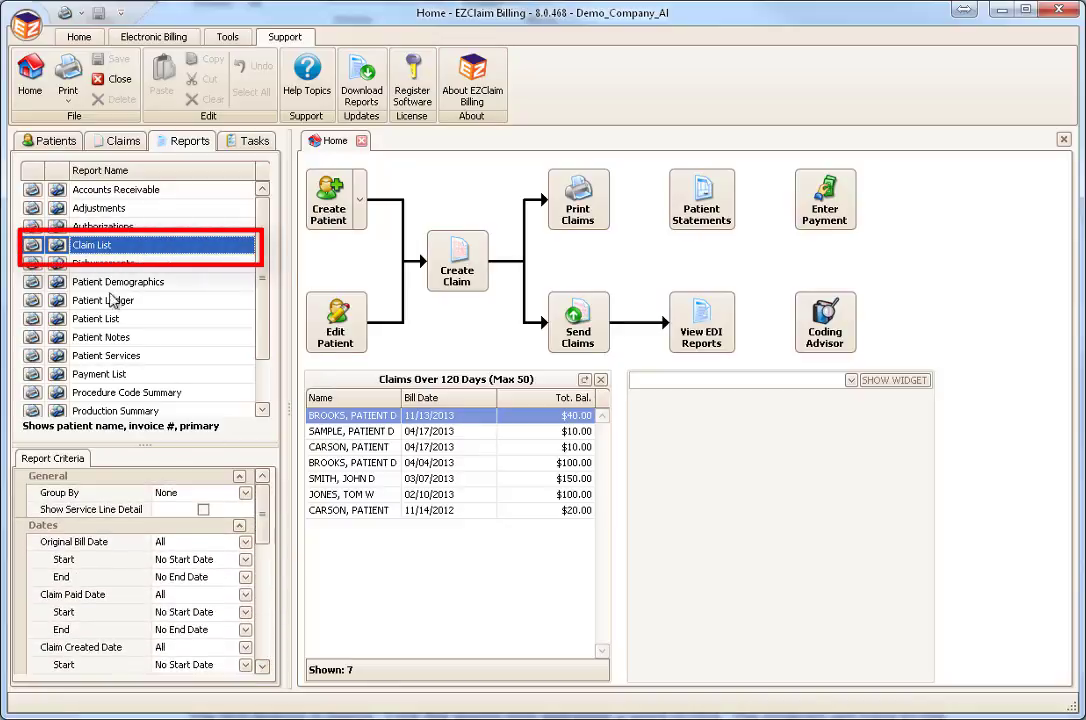
pyautogui.click(58, 247)
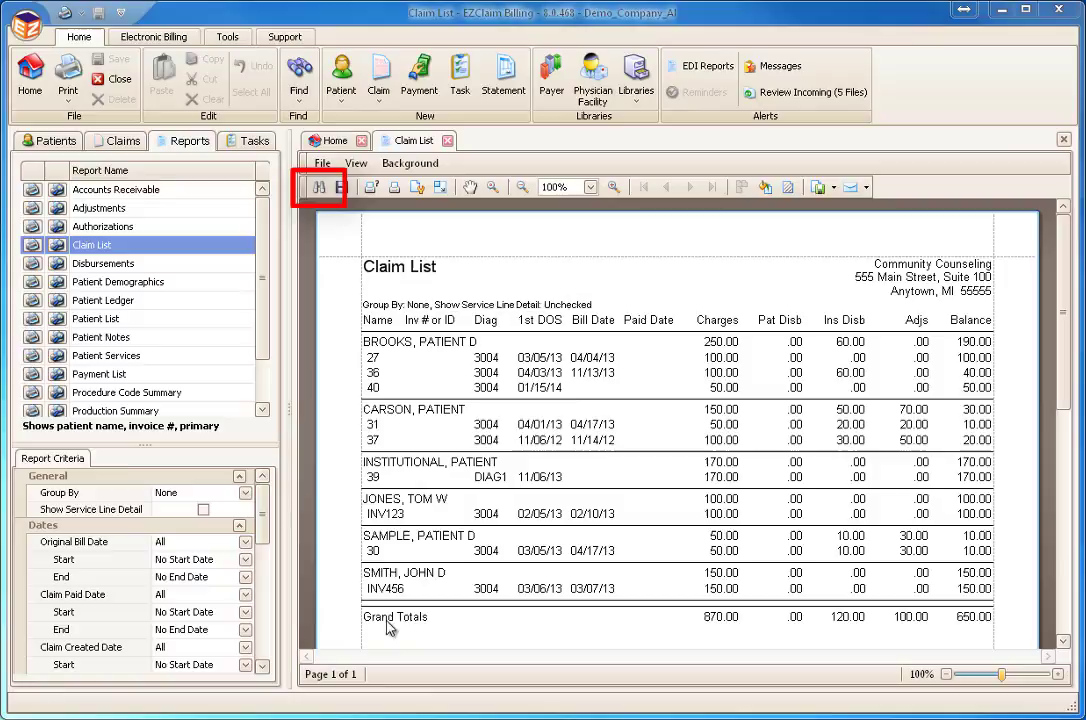
# Step: Open the Find dialog in the Claim List report preview
pyautogui.click(319, 188)
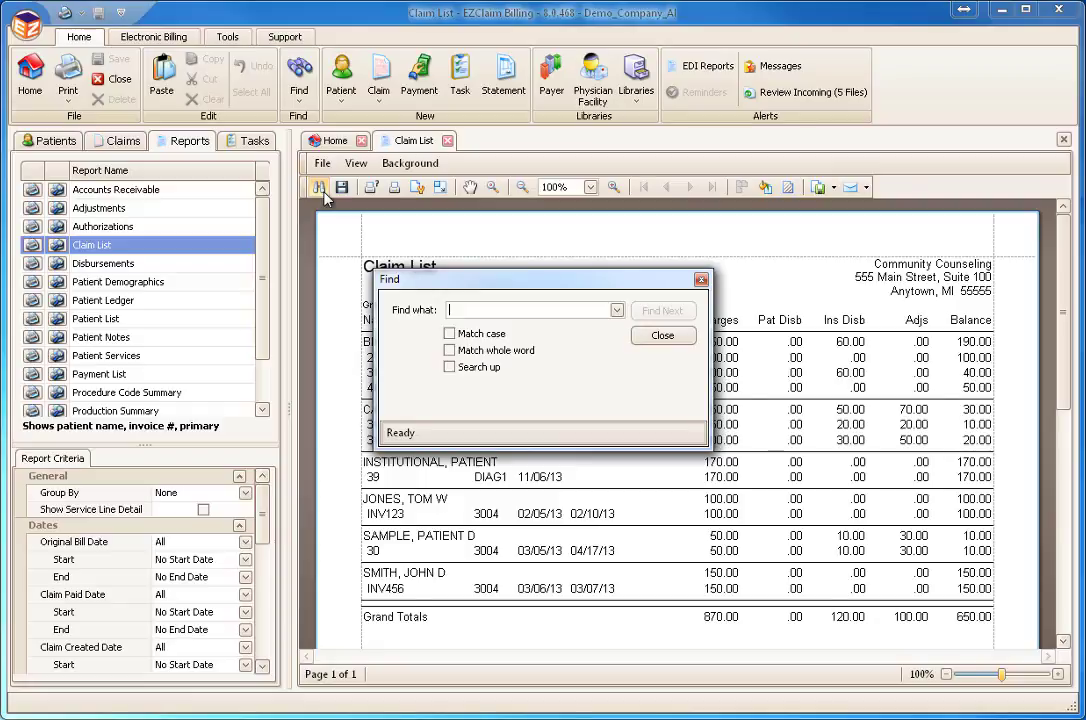
# Step: Search the Claim List report for 'smith', then close the Find dialog
pyautogui.write('smith')
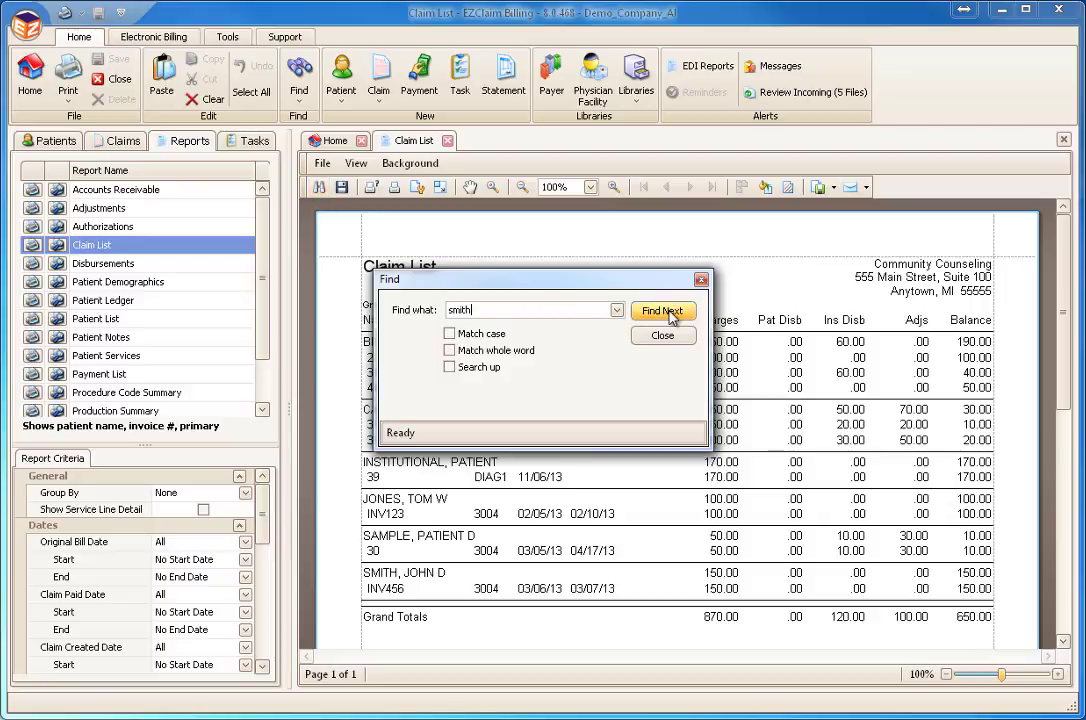
pyautogui.click(662, 311)
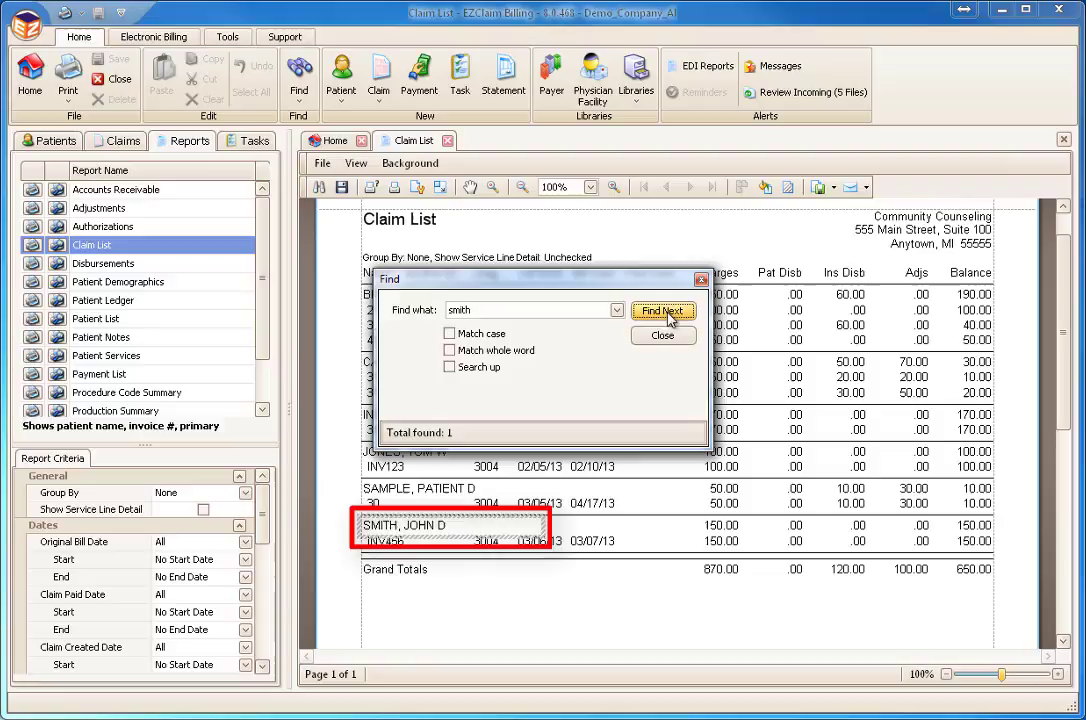
pyautogui.click(671, 338)
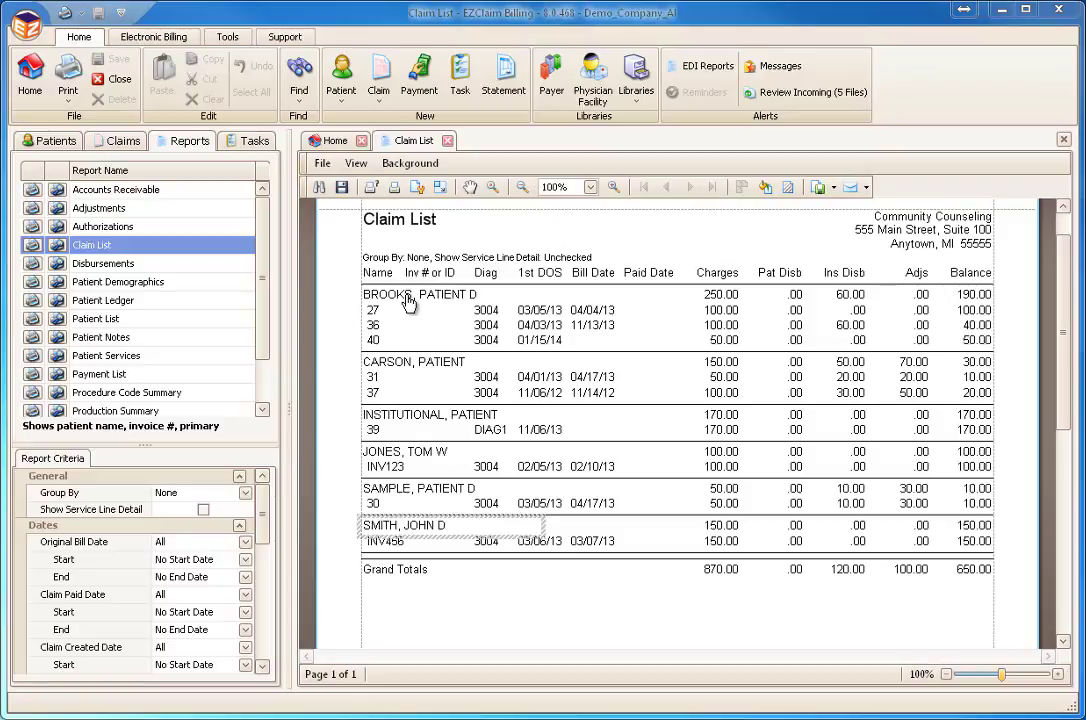
# Step: Open the first listed patient's record from the report, then return to the Claim List tab
pyautogui.click(408, 300)
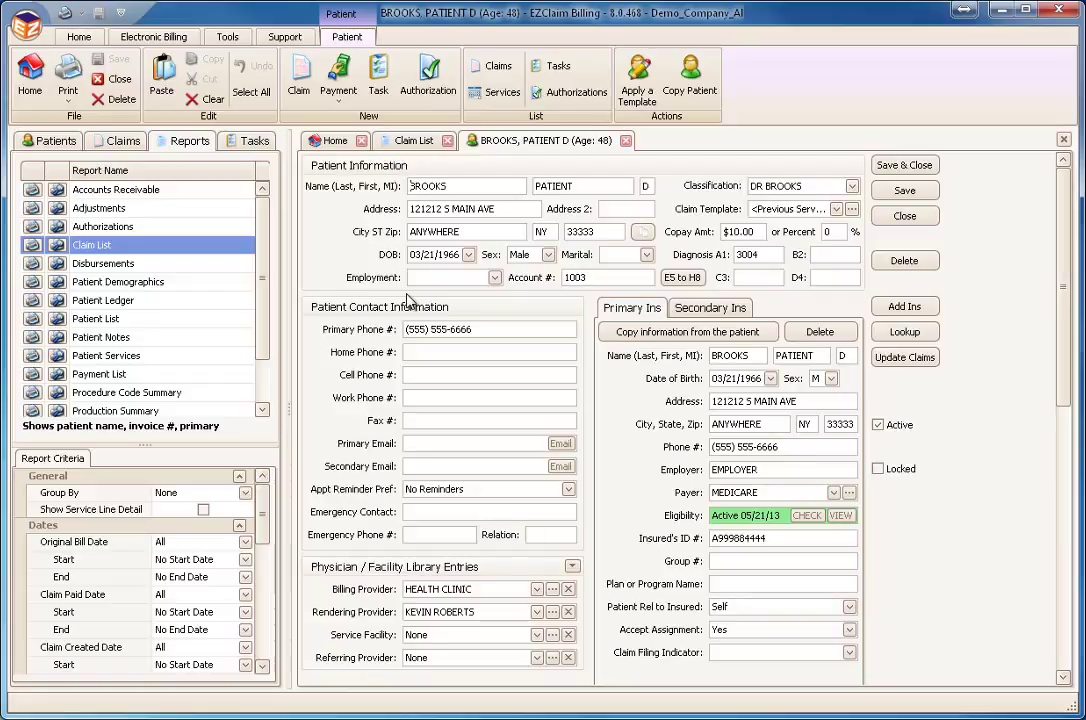
pyautogui.click(390, 150)
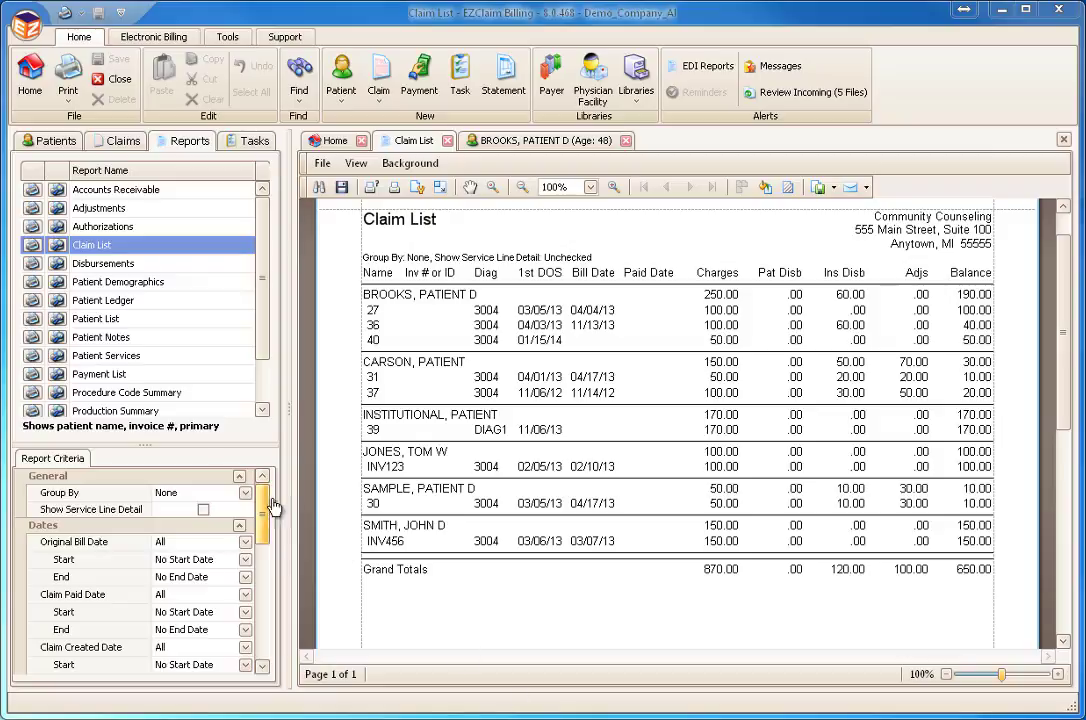
# Step: Preview the Patient List report, close it and the patient tab, and reselect Claim List
pyautogui.click(54, 320)
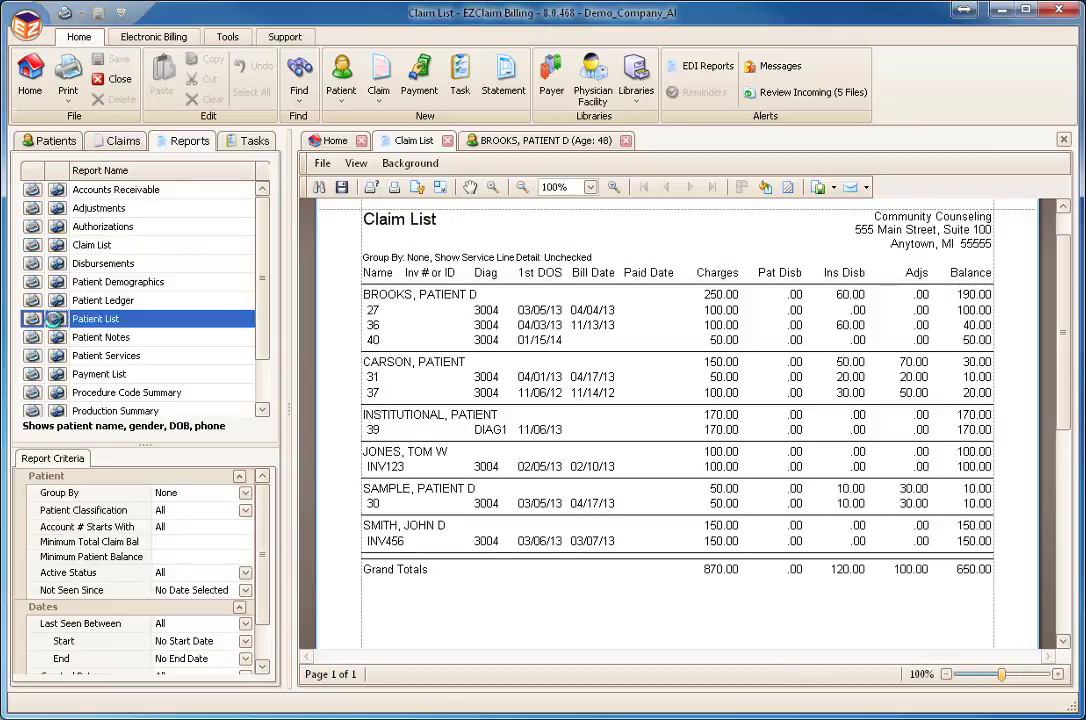
pyautogui.click(54, 319)
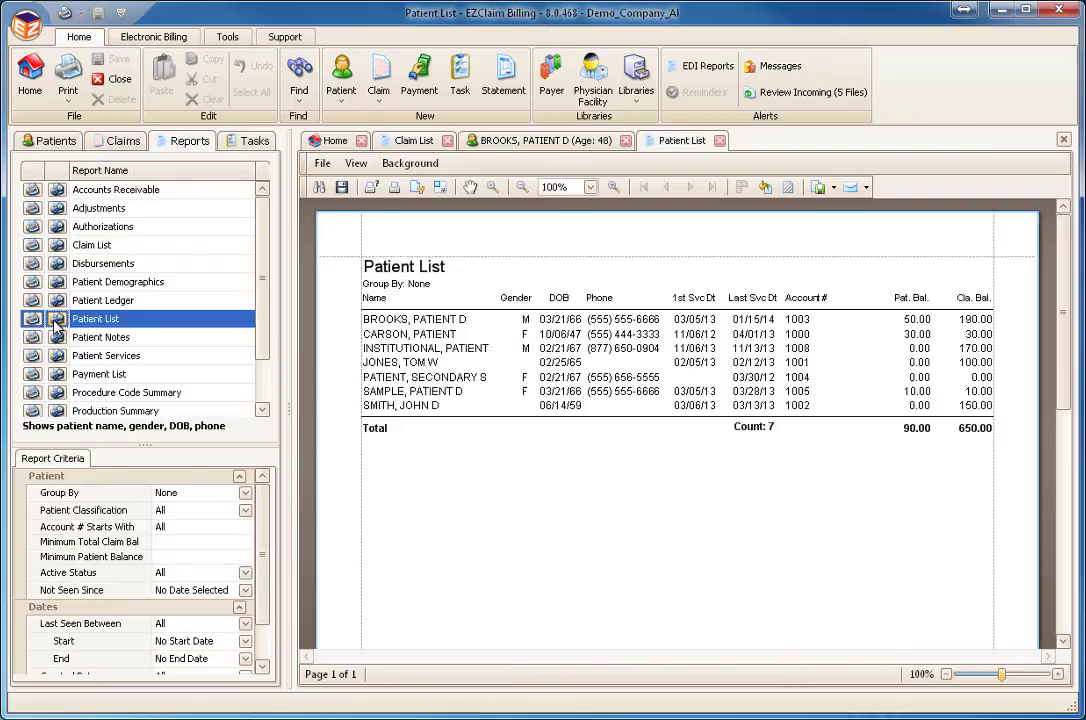
pyautogui.click(720, 146)
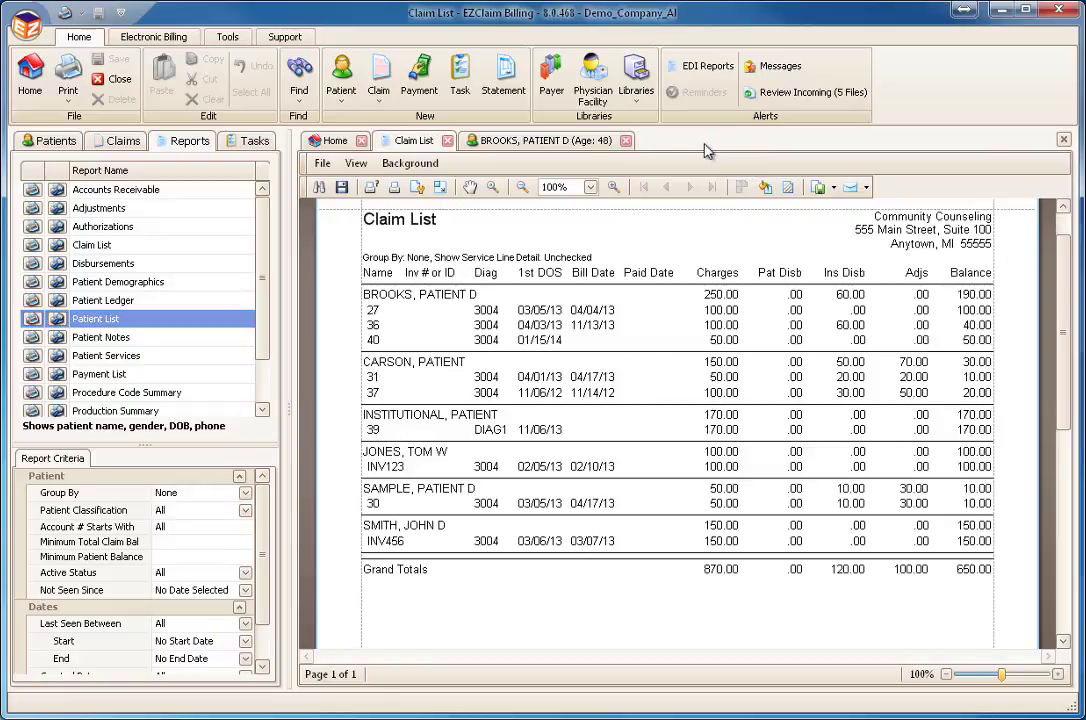
pyautogui.click(626, 141)
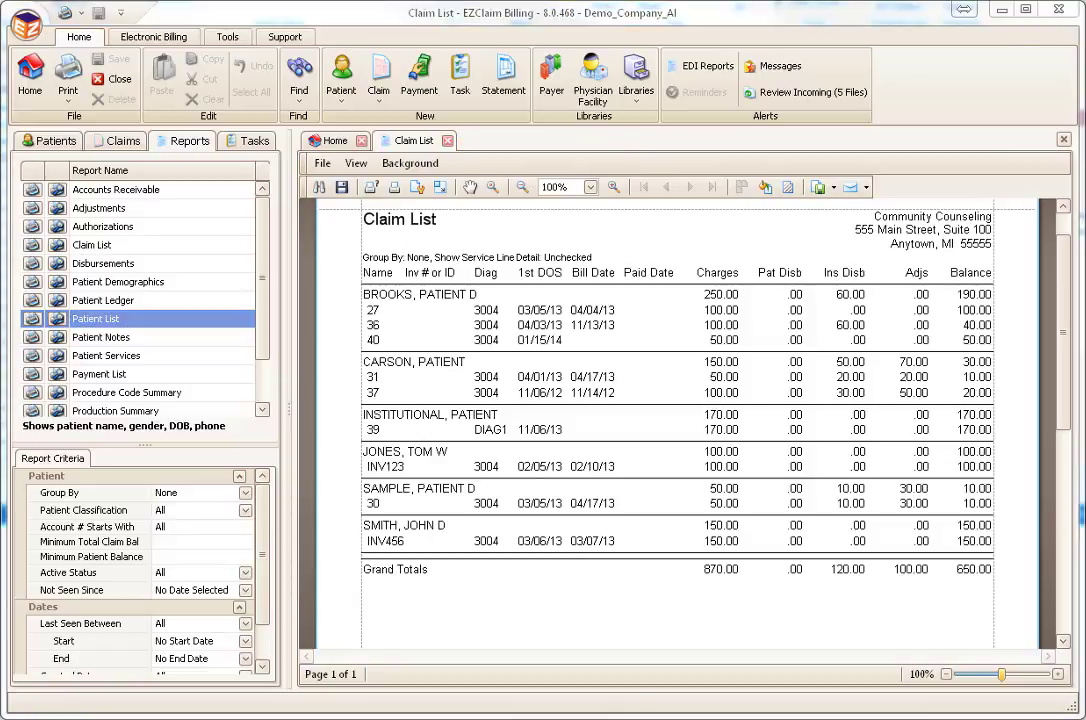
pyautogui.click(128, 250)
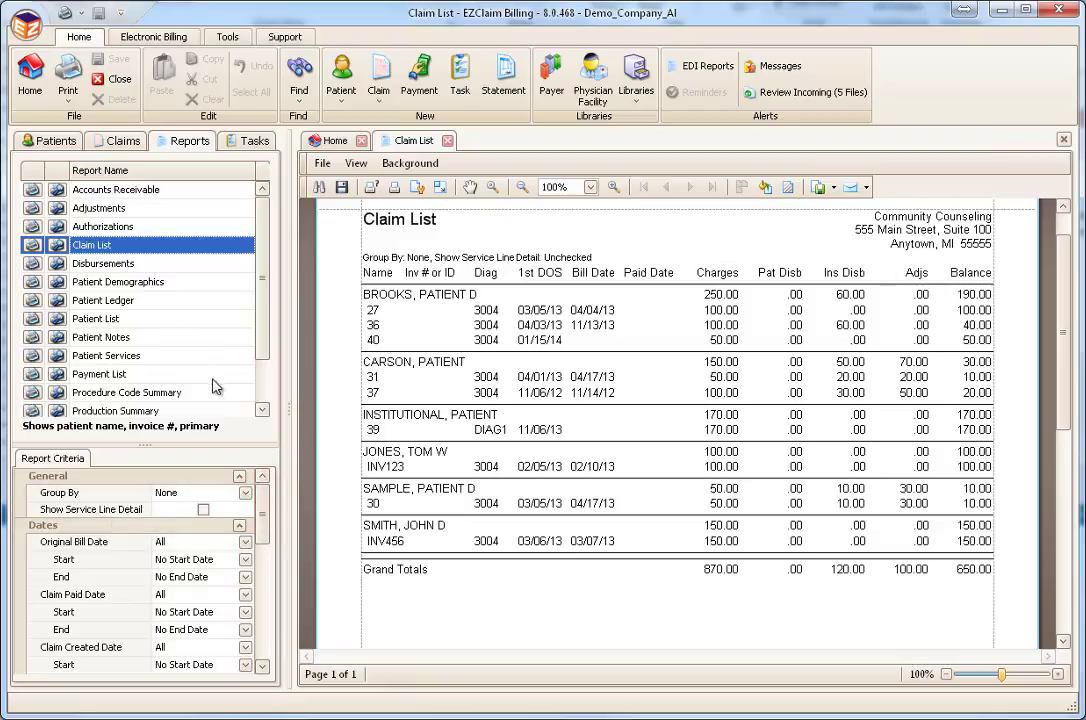
# Step: Set Group By to Claim Rendering Provider and preview the Claim List again
pyautogui.click(245, 494)
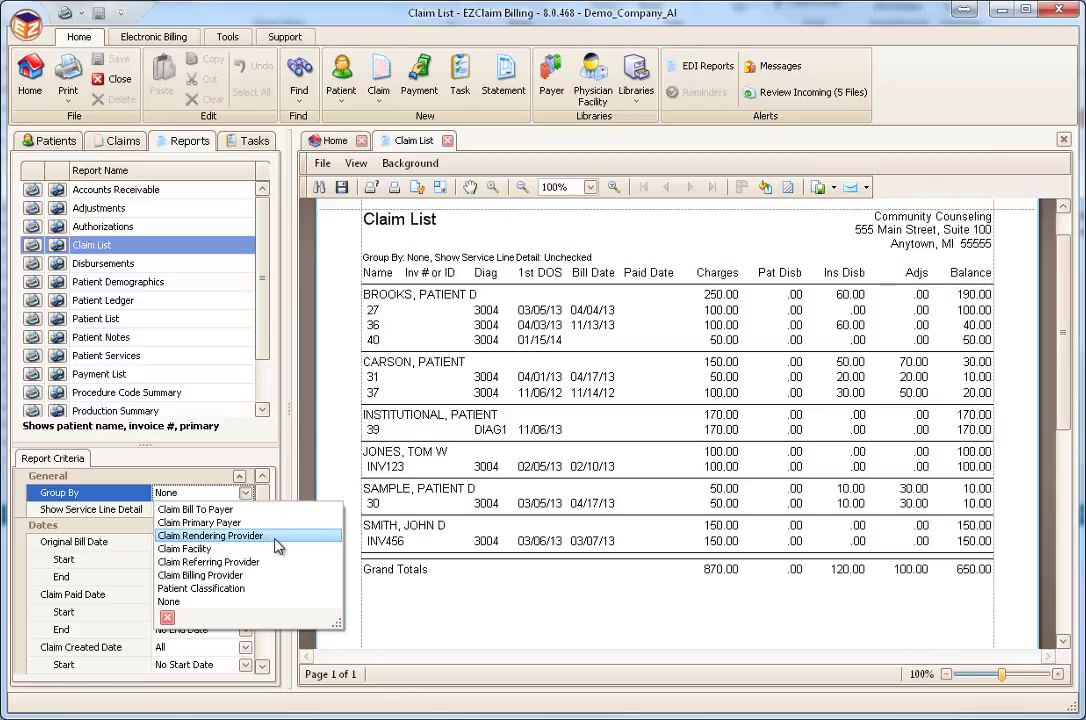
pyautogui.click(276, 538)
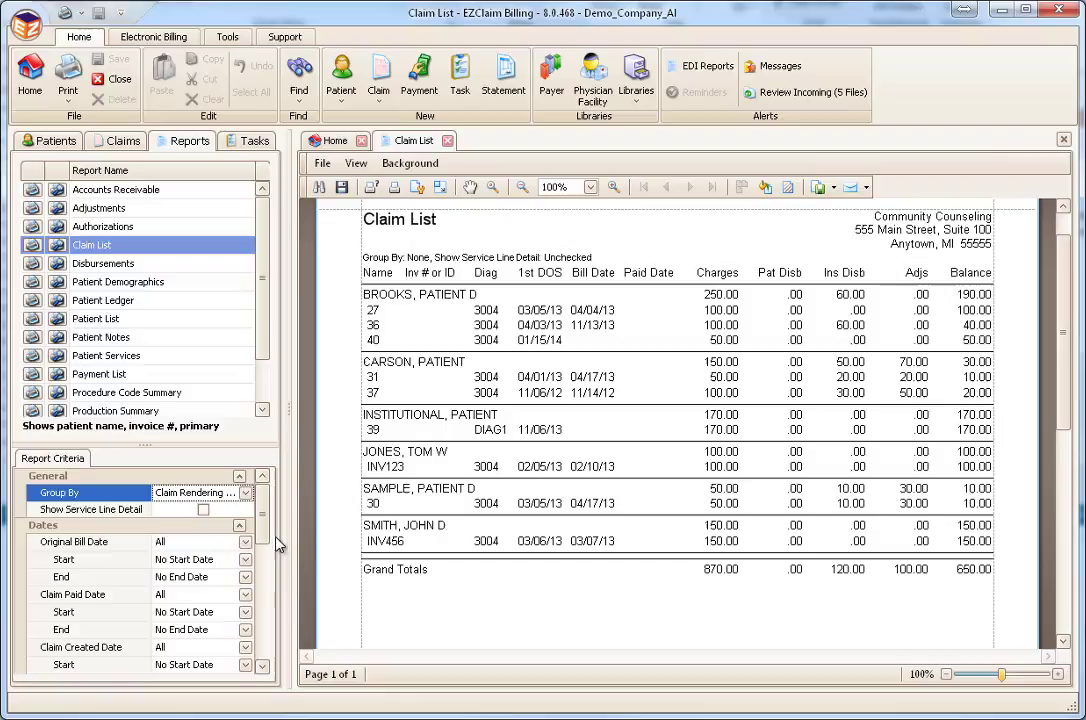
pyautogui.click(59, 245)
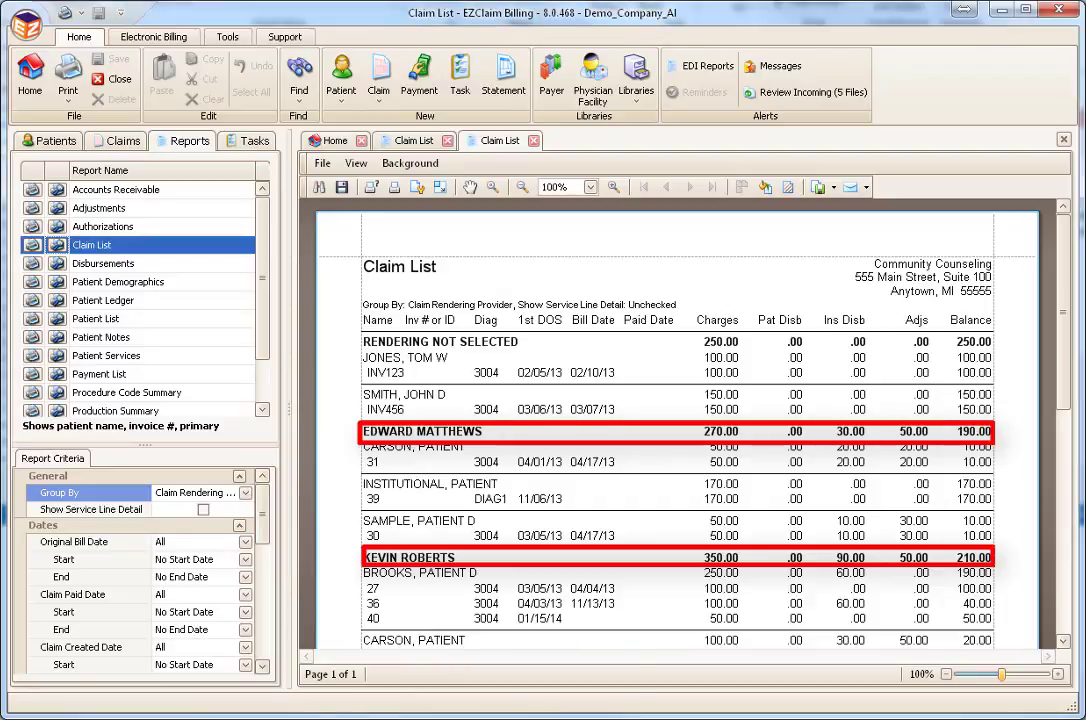
# Step: Enable Show Service Line Detail, preview, and enter 5/16/14 as the Original Bill Date start
pyautogui.click(204, 511)
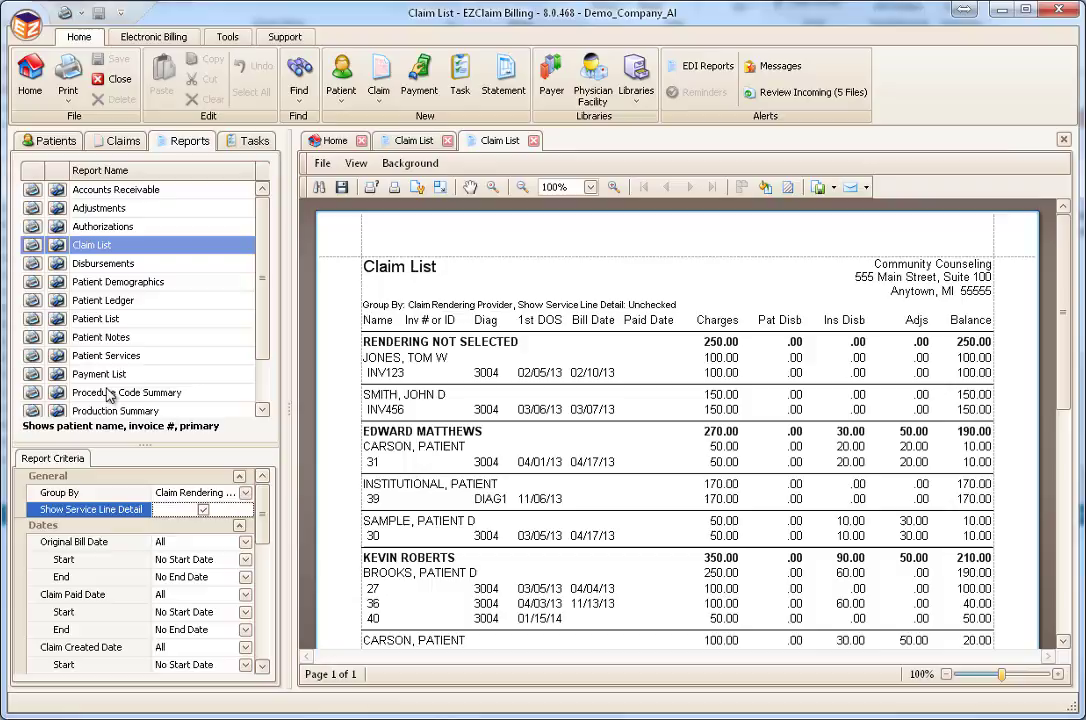
pyautogui.click(57, 246)
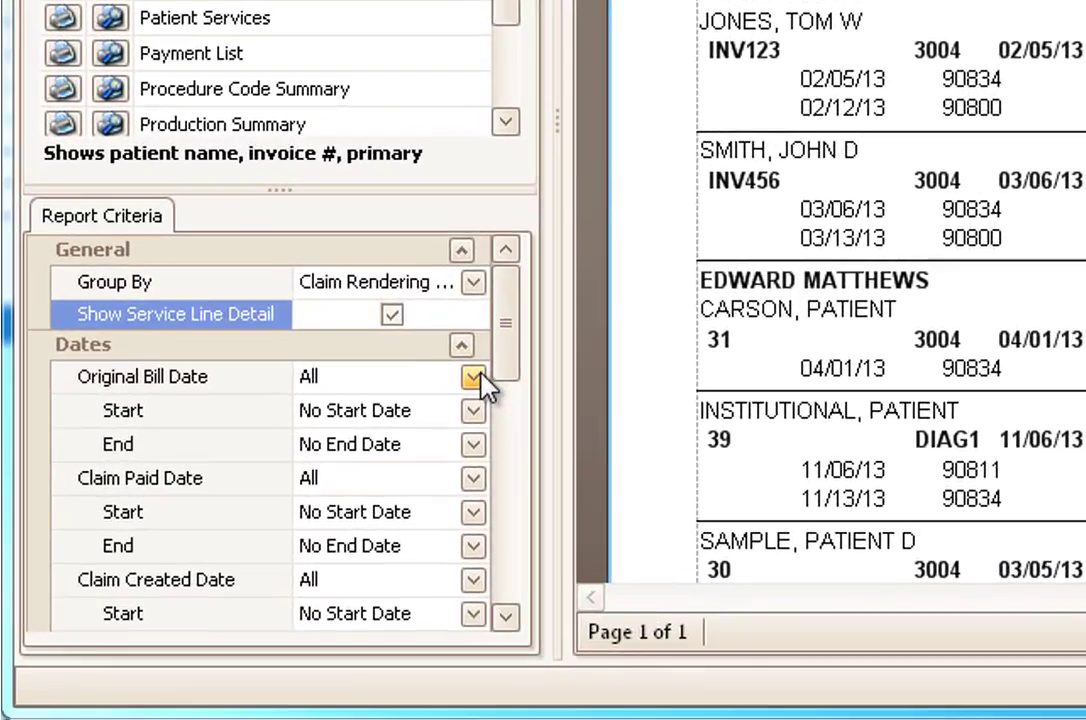
pyautogui.click(476, 378)
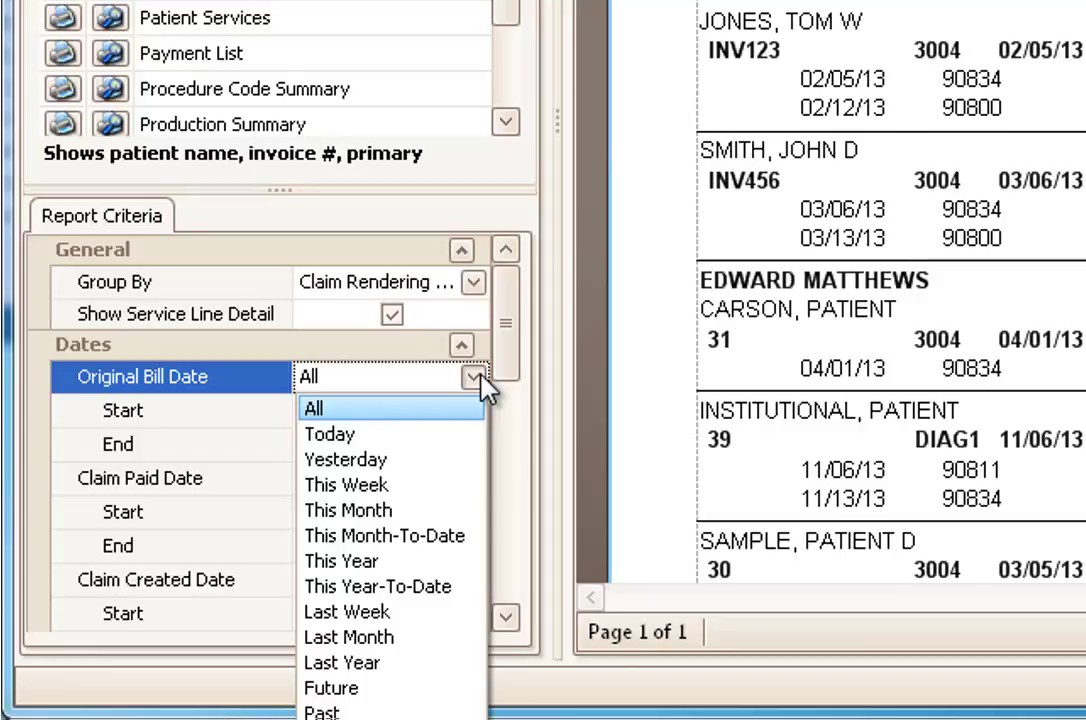
pyautogui.click(473, 377)
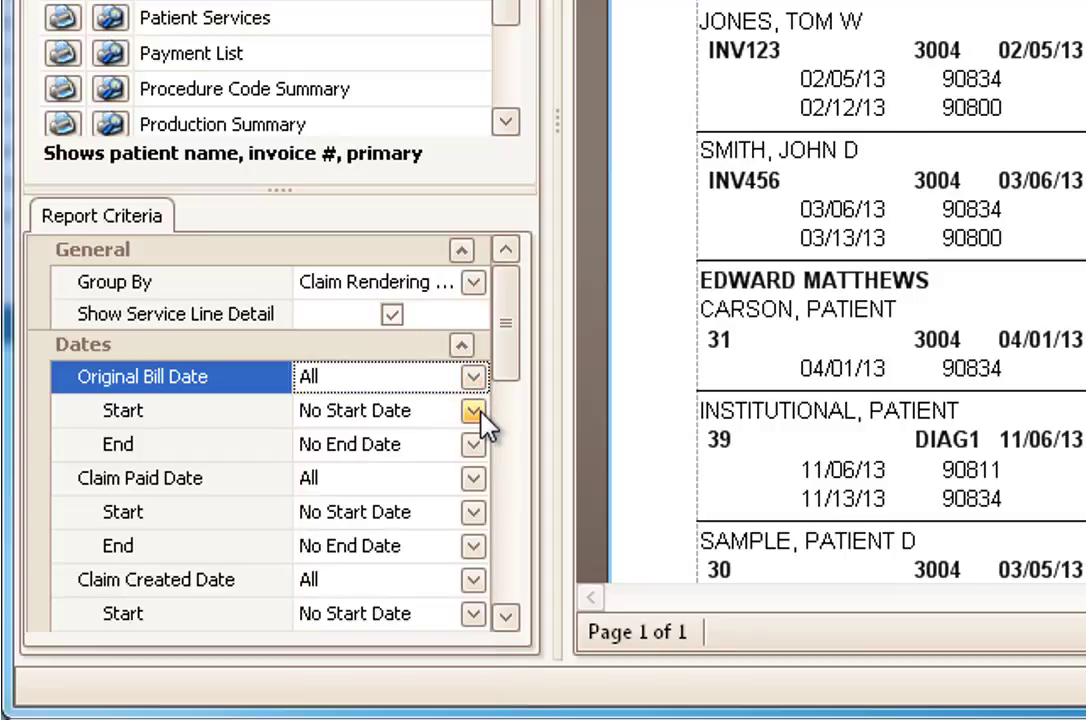
pyautogui.click(474, 412)
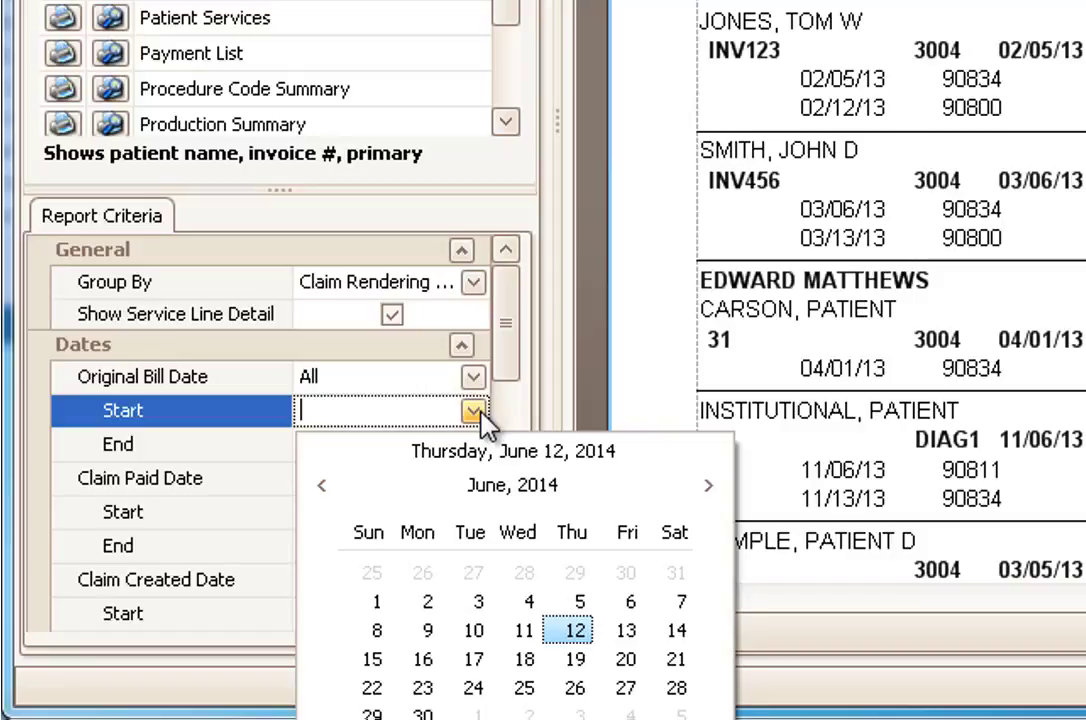
pyautogui.click(418, 414)
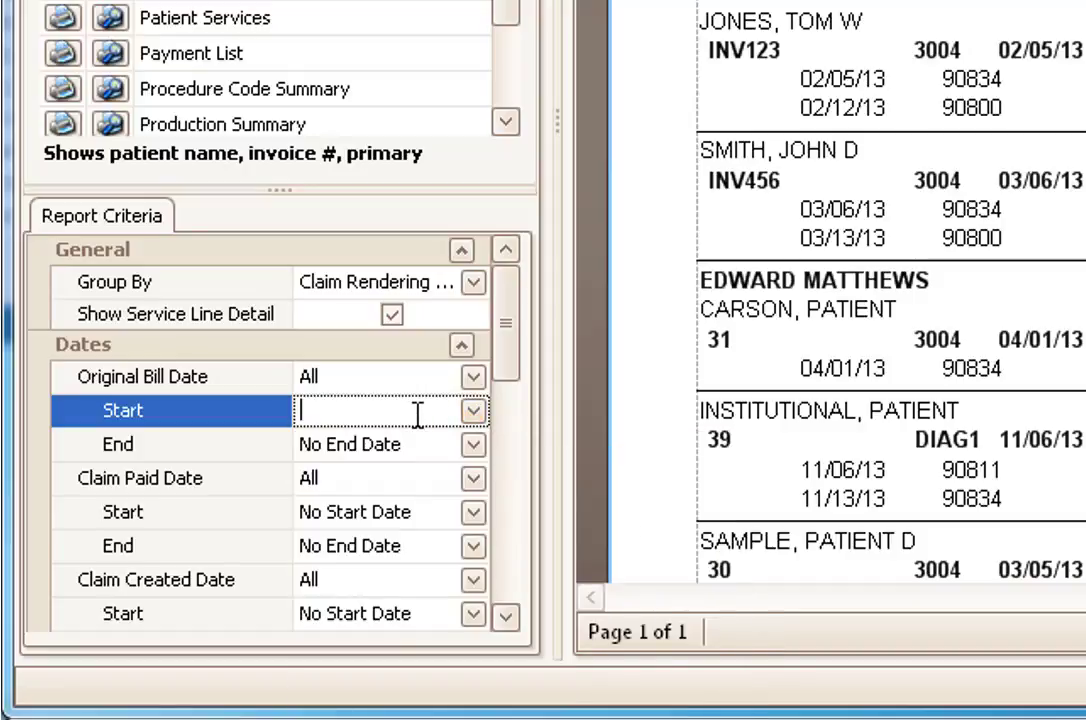
pyautogui.write('5/16/14')
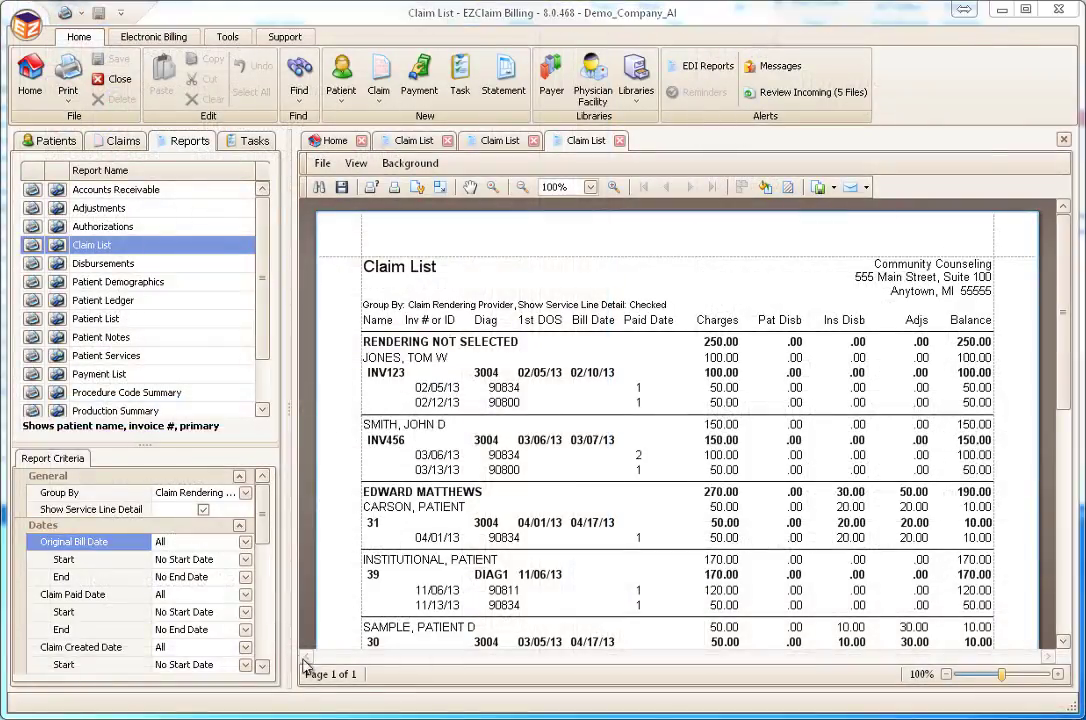
# Step: Limit Claim Bill To Payer to BLUE CROSS and HUMANA and preview the Claim List
pyautogui.click(266, 645)
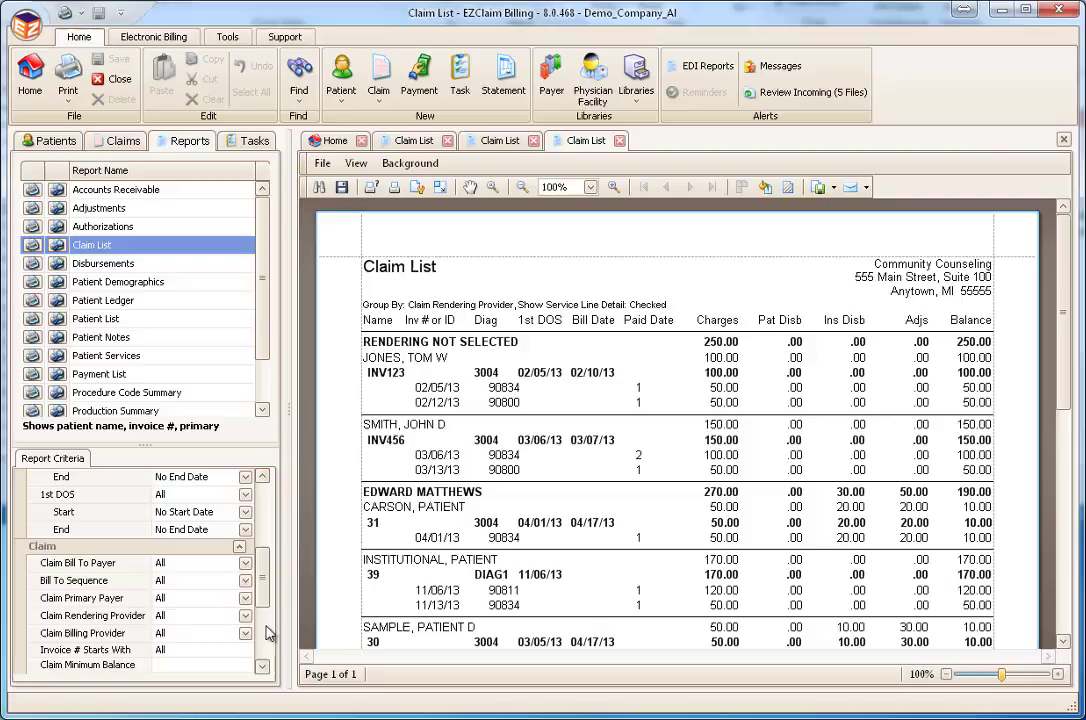
pyautogui.click(245, 564)
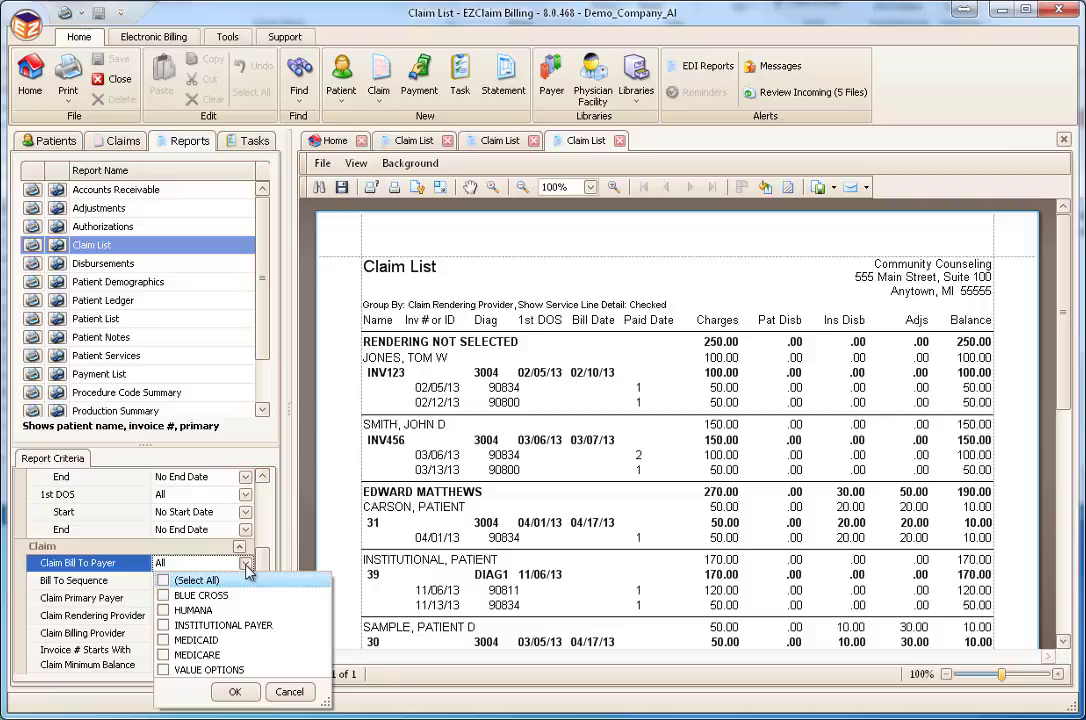
pyautogui.click(163, 597)
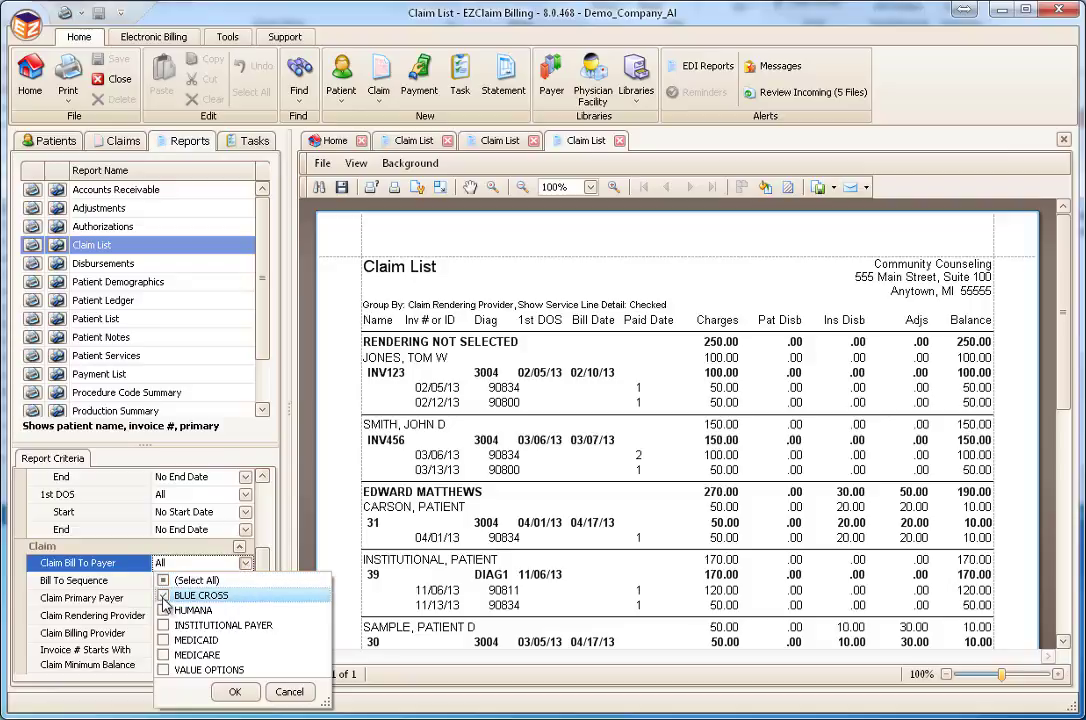
pyautogui.click(163, 611)
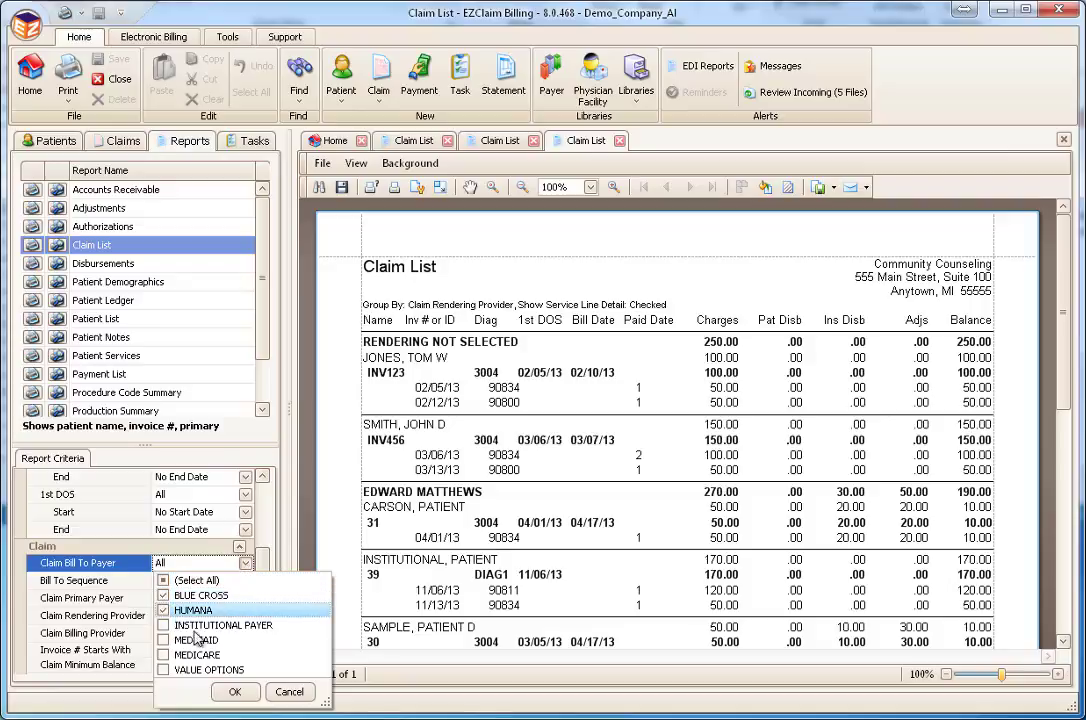
pyautogui.click(254, 693)
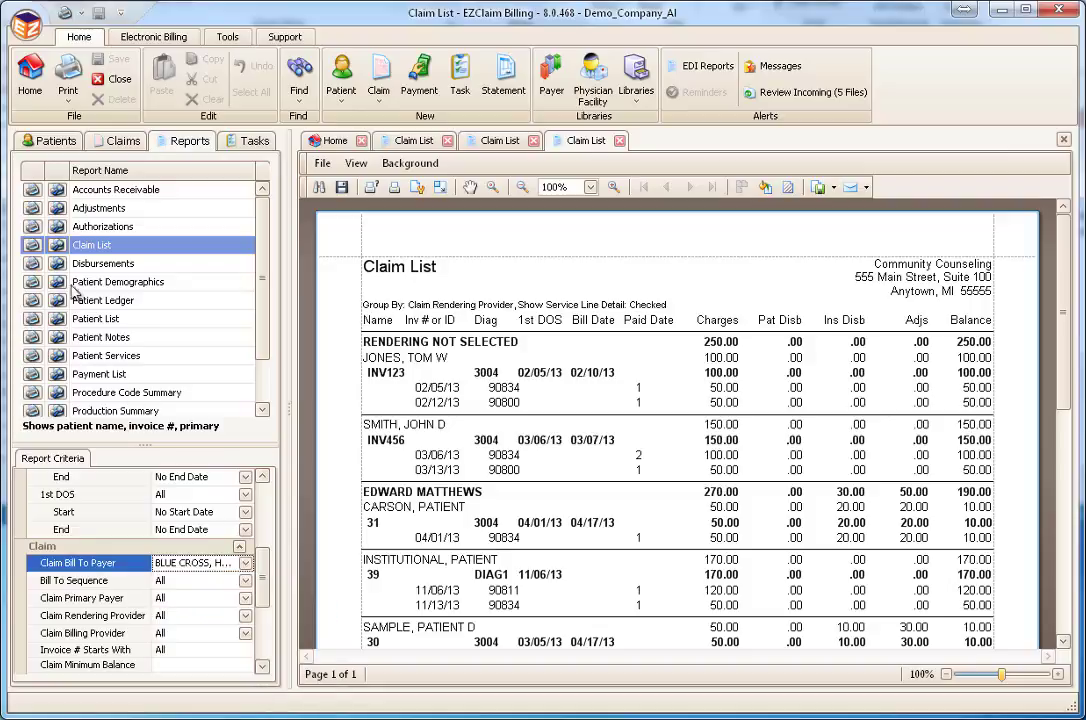
pyautogui.click(55, 244)
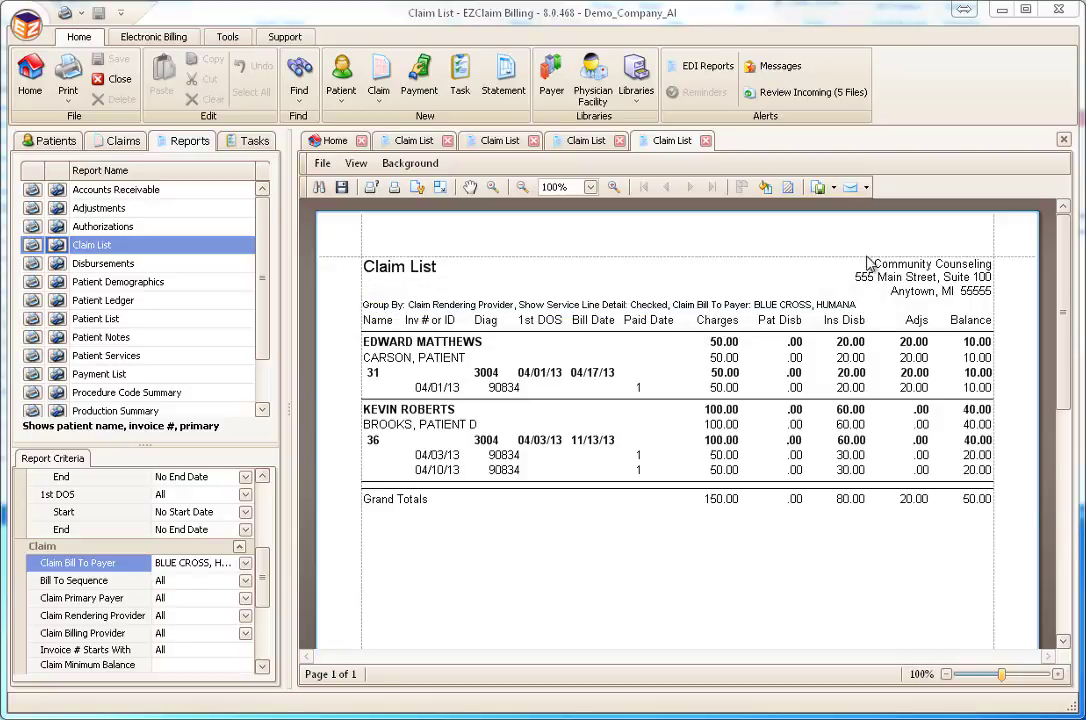
# Step: Close all four open Claim List report tabs, then bring up the Home Find search options
pyautogui.click(834, 189)
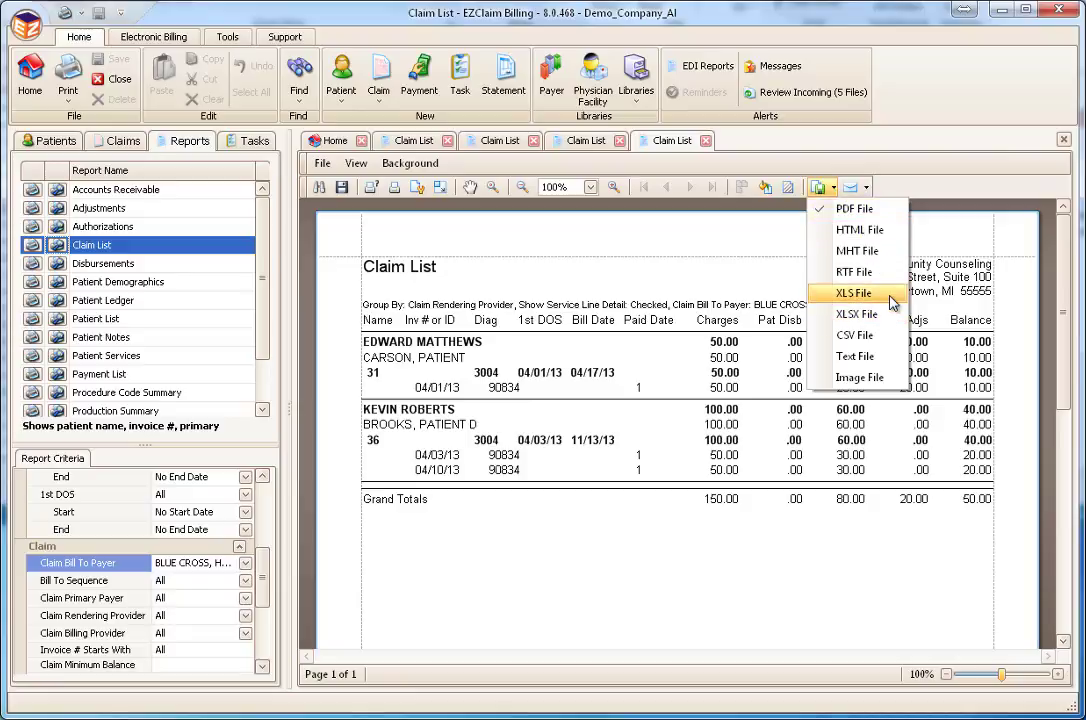
pyautogui.click(834, 189)
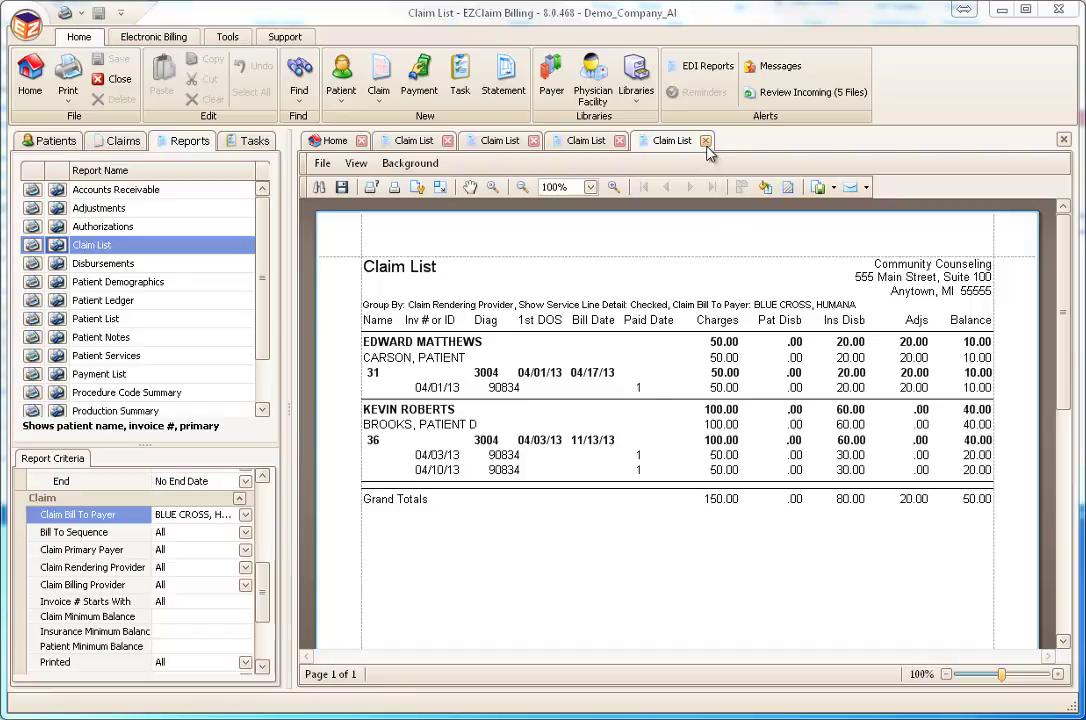
pyautogui.click(619, 140)
pyautogui.click(619, 140)
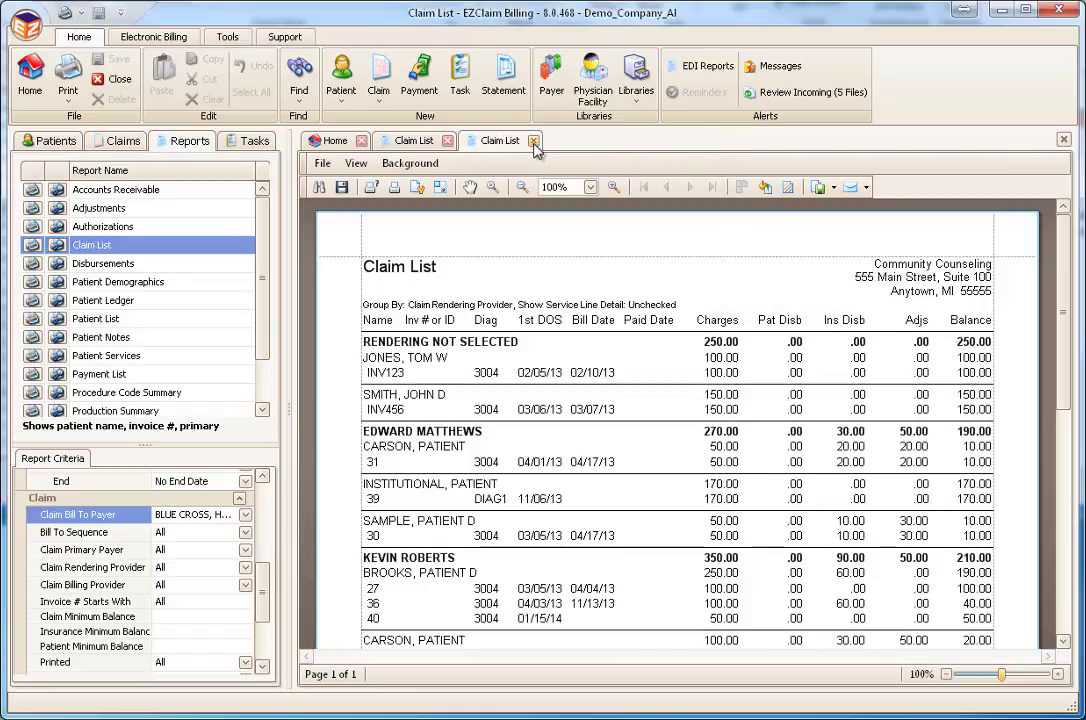
pyautogui.click(533, 140)
pyautogui.click(447, 140)
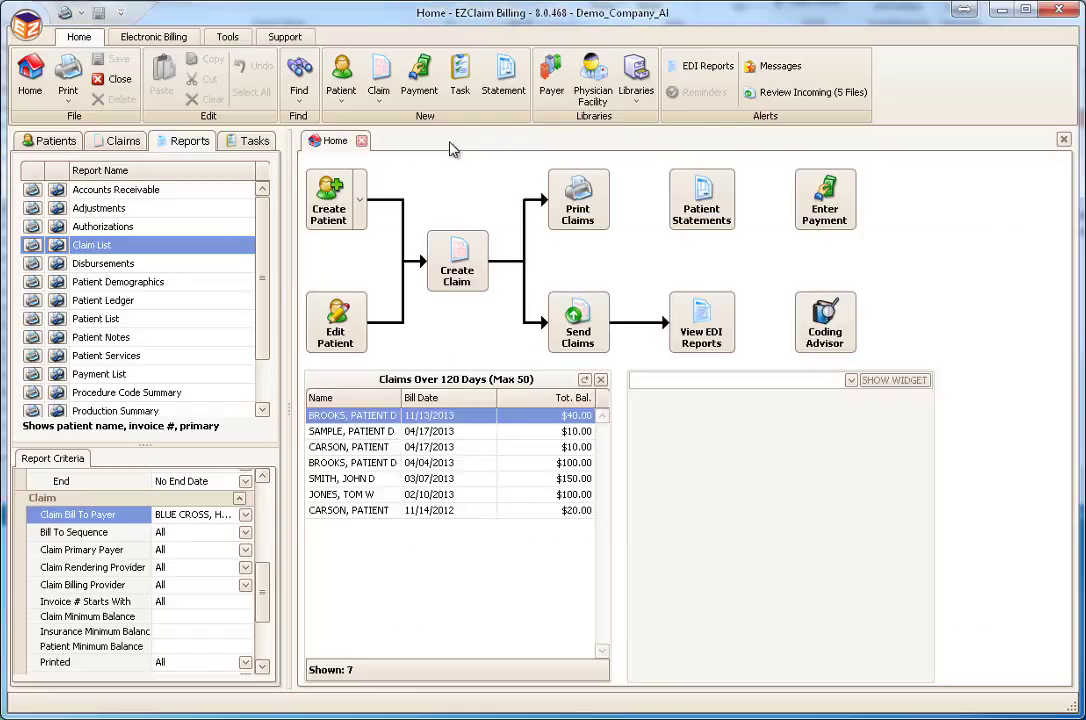
pyautogui.click(302, 100)
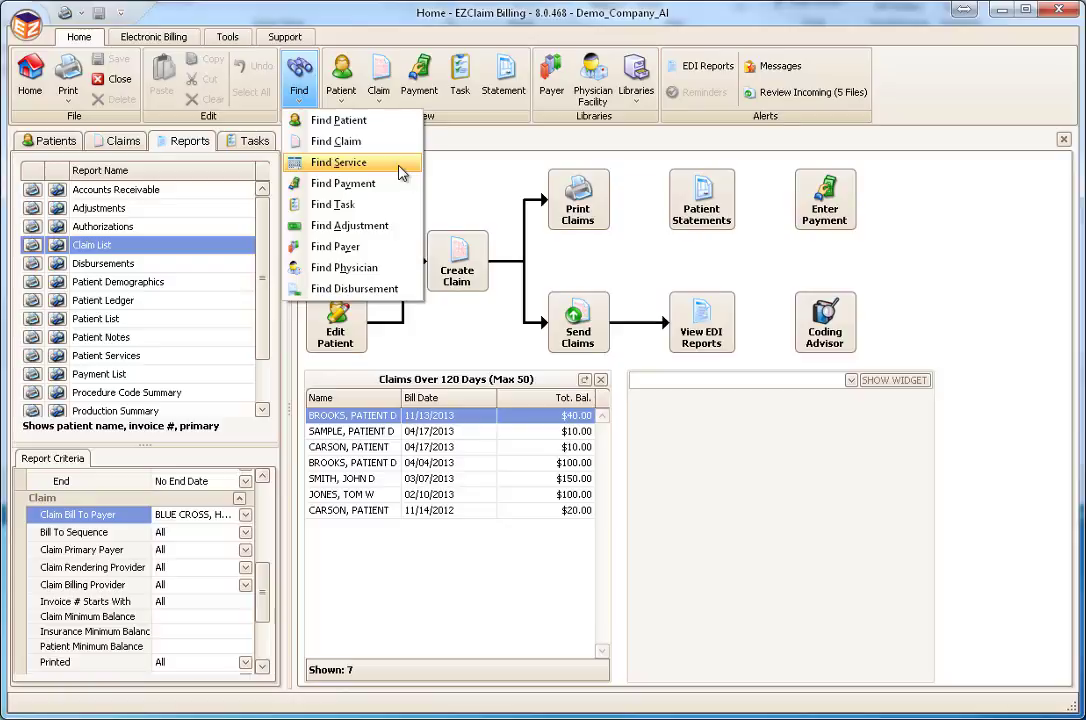
# Step: Open Find Service Line, replace the M1 column with Account #, and filter Procedure to 90834
pyautogui.click(400, 173)
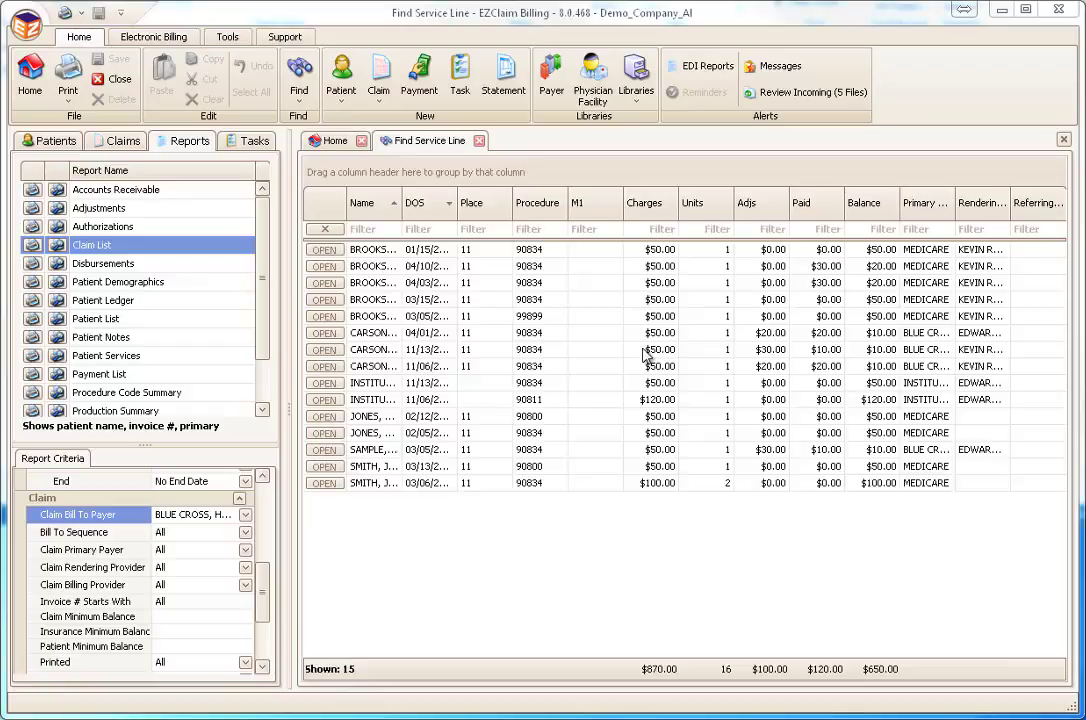
pyautogui.moveTo(594, 204); pyautogui.dragTo(657, 141)
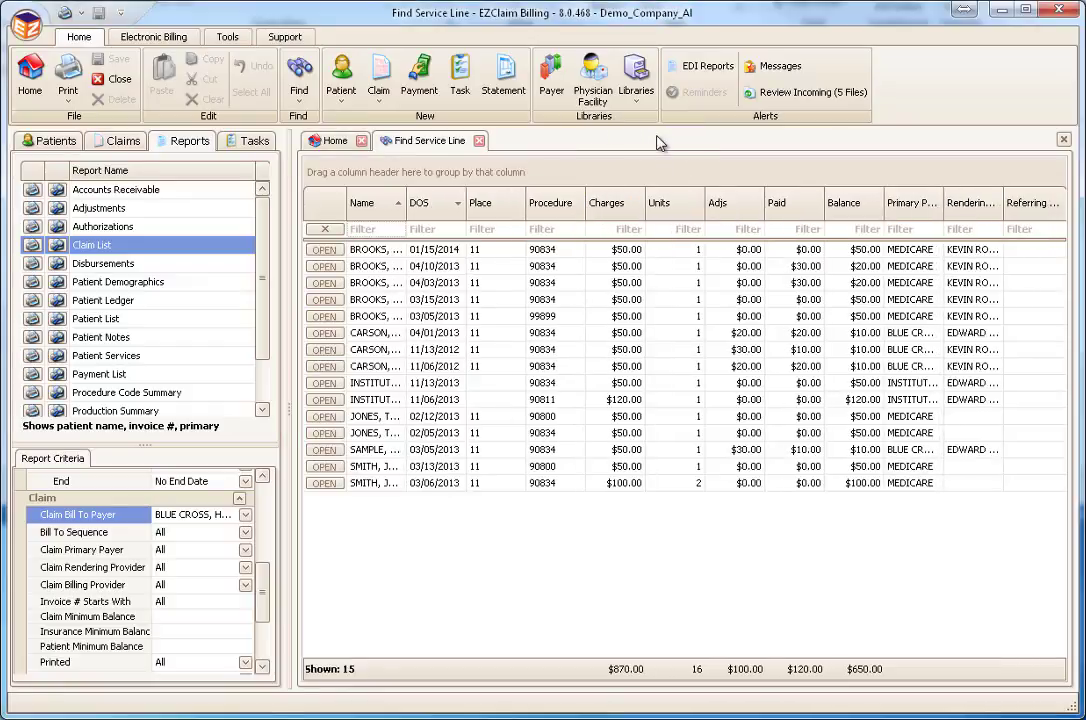
pyautogui.rightClick(497, 217)
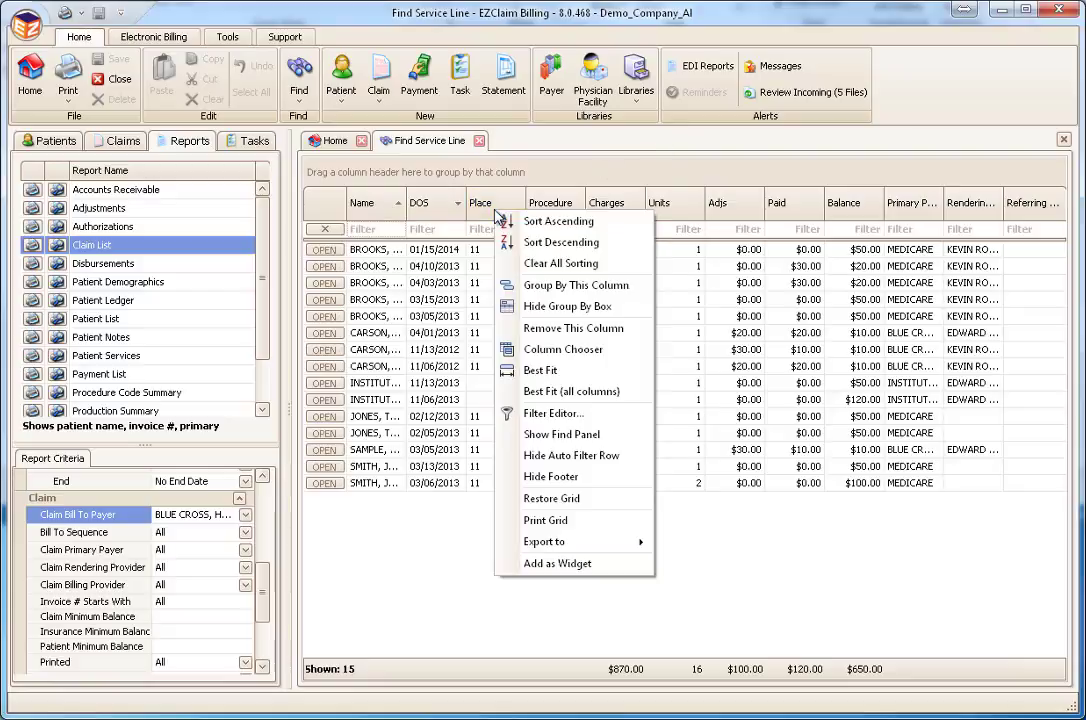
pyautogui.click(537, 357)
pyautogui.moveTo(545, 265); pyautogui.dragTo(432, 218)
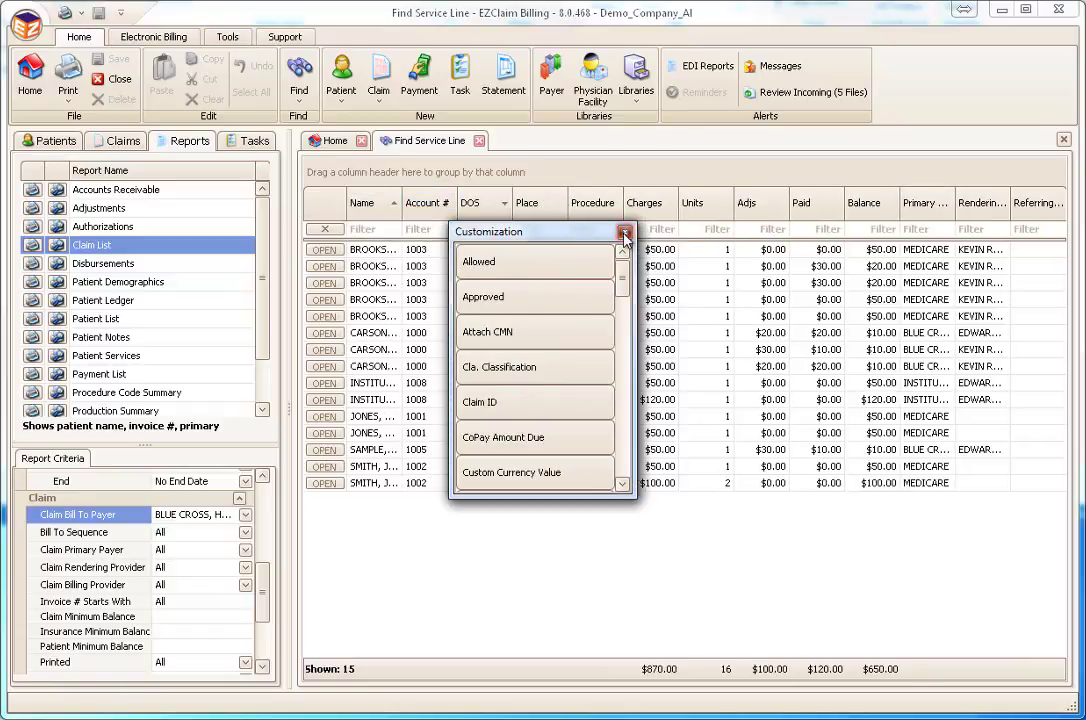
pyautogui.click(625, 234)
pyautogui.click(618, 194)
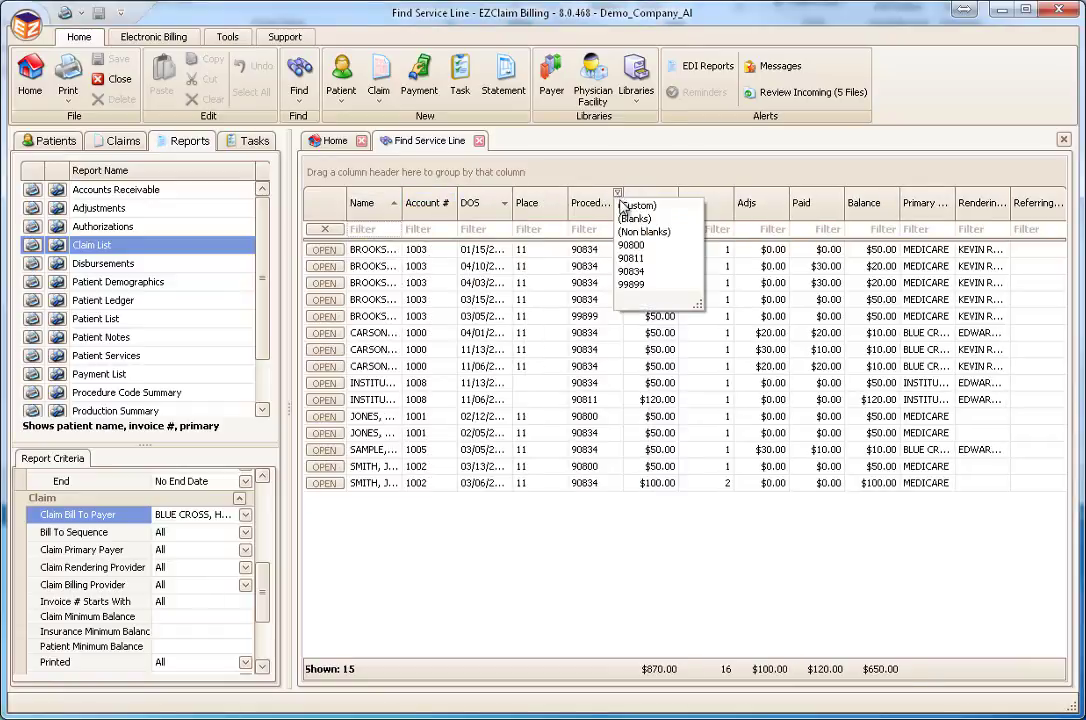
pyautogui.click(631, 271)
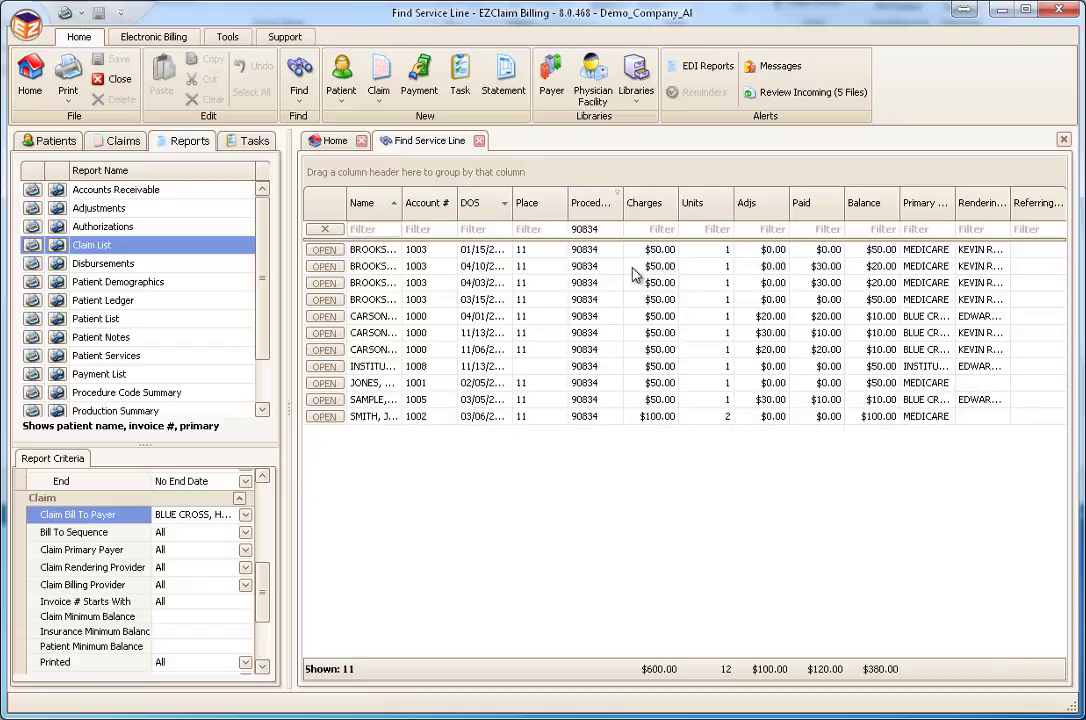
# Step: Export the filtered grid as Document.xls, open it in Excel, and widen the DOS column
pyautogui.rightClick(544, 218)
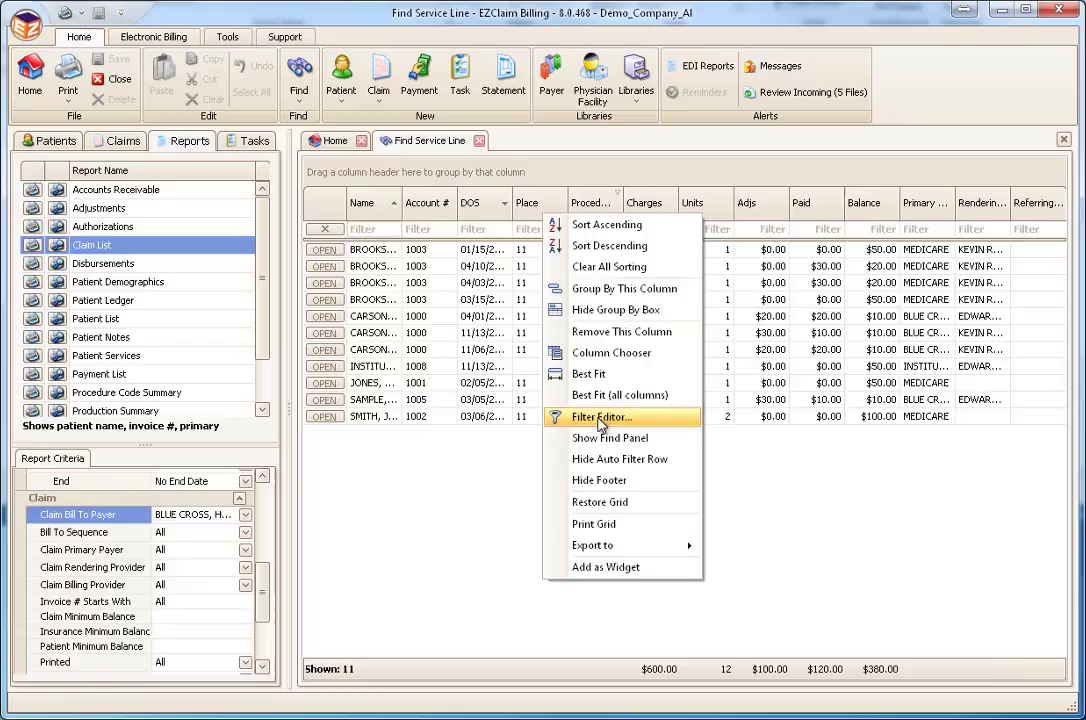
pyautogui.moveTo(660, 553)
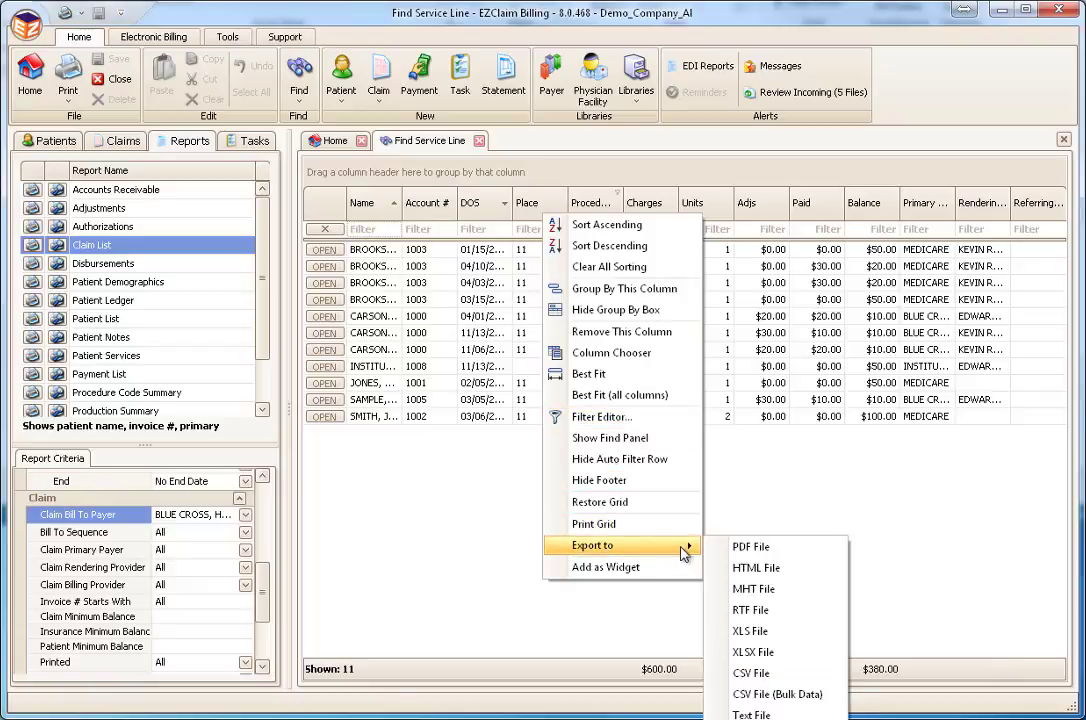
pyautogui.click(811, 633)
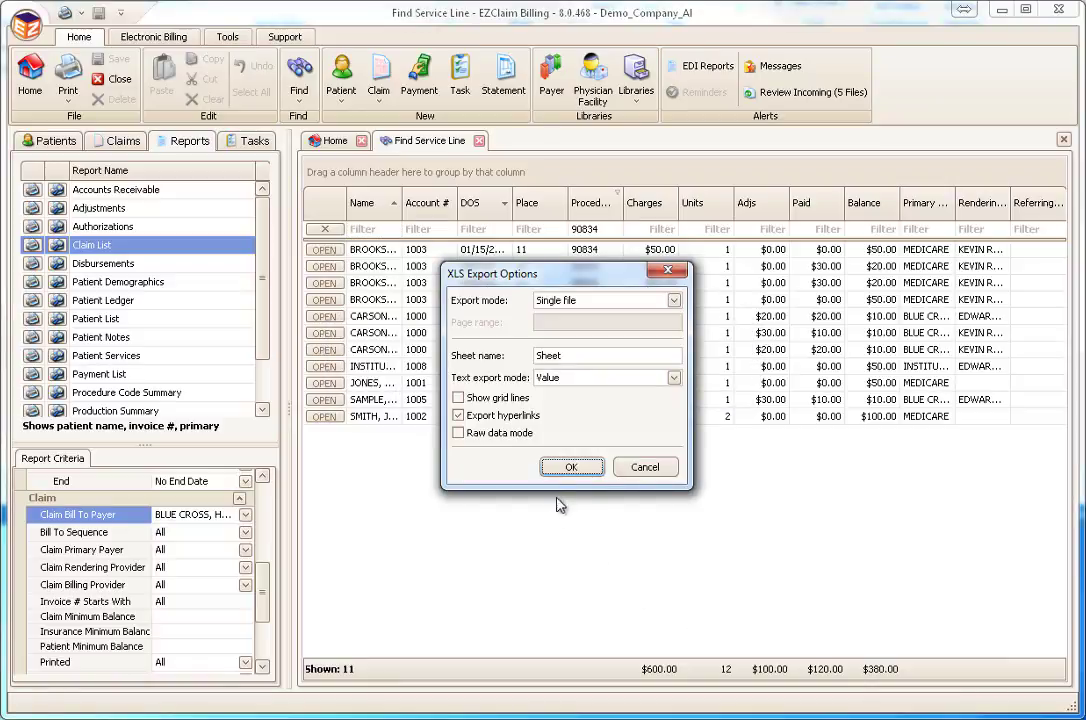
pyautogui.click(568, 467)
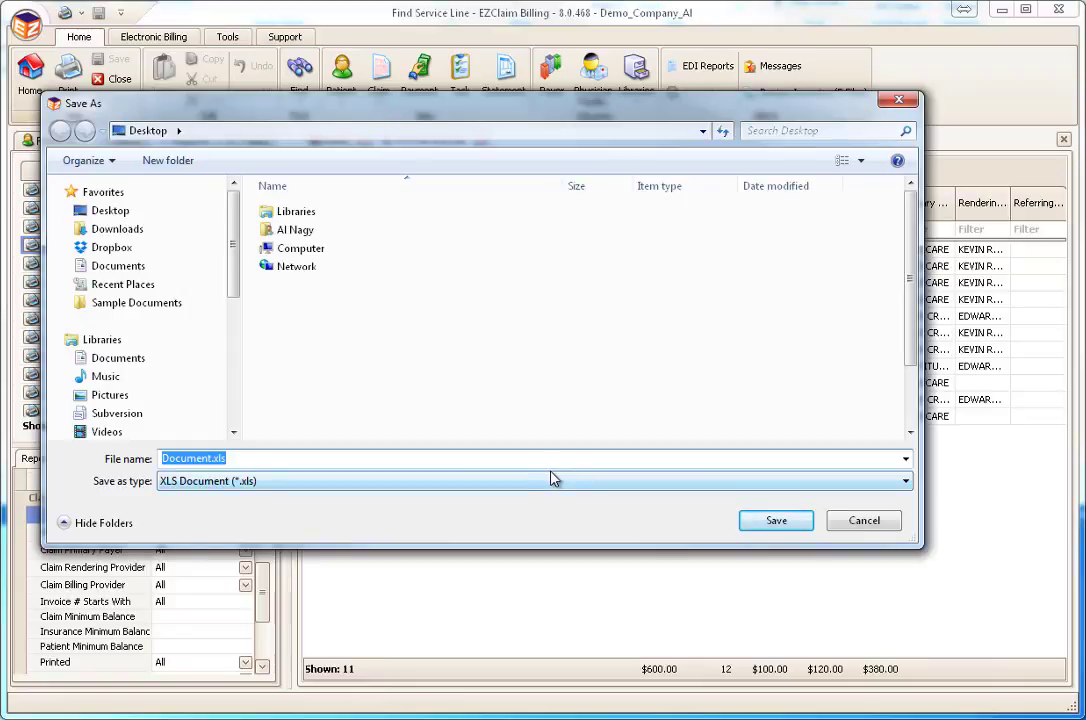
pyautogui.click(753, 522)
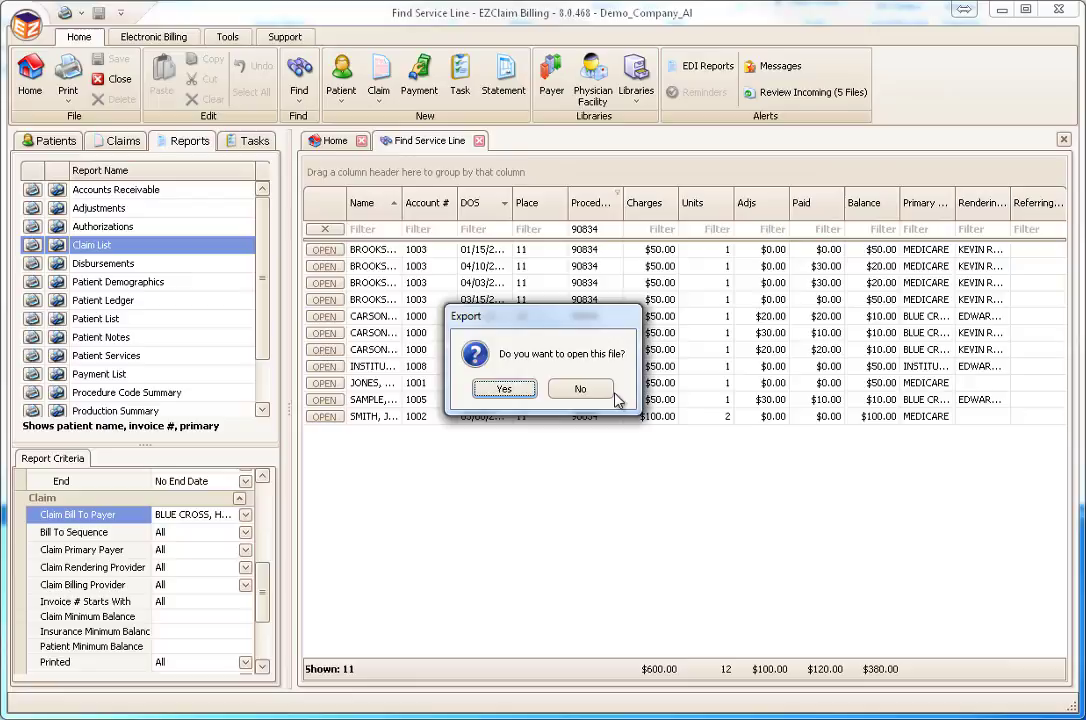
pyautogui.click(505, 389)
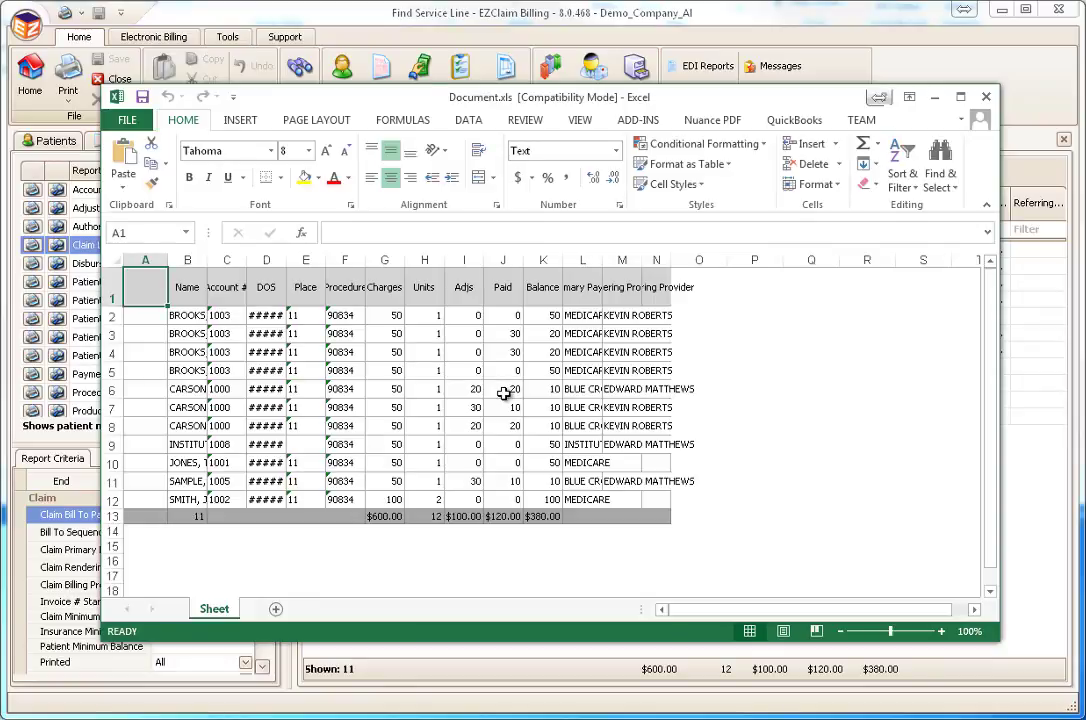
pyautogui.moveTo(288, 262); pyautogui.dragTo(296, 262)
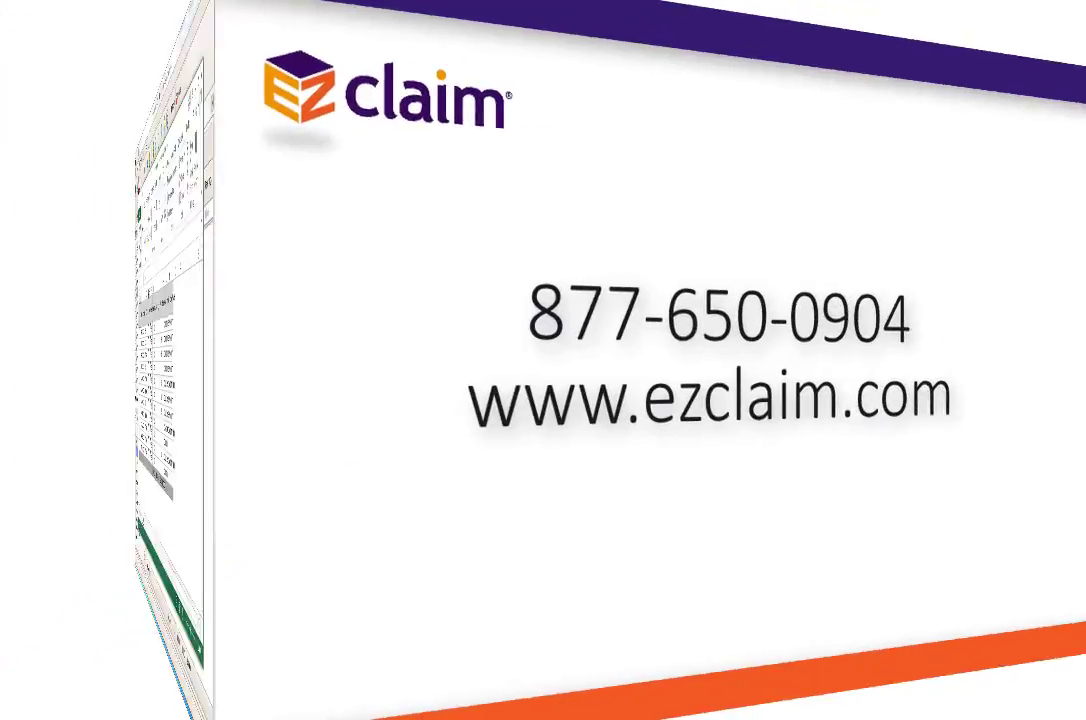